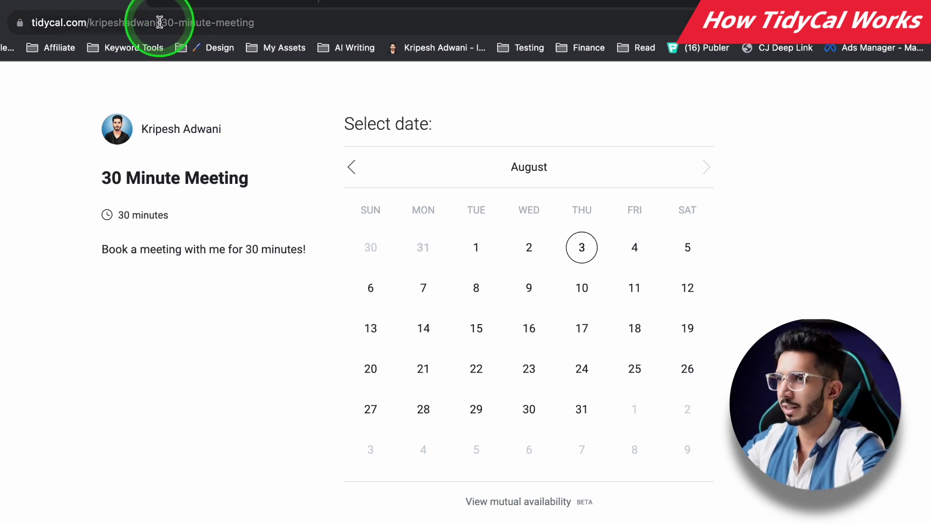
Step: Pick Thursday, August 3 as the date on the 30 Minute Meeting booking calendar
{"action": "double_click", "coordinate": [135, 21]}
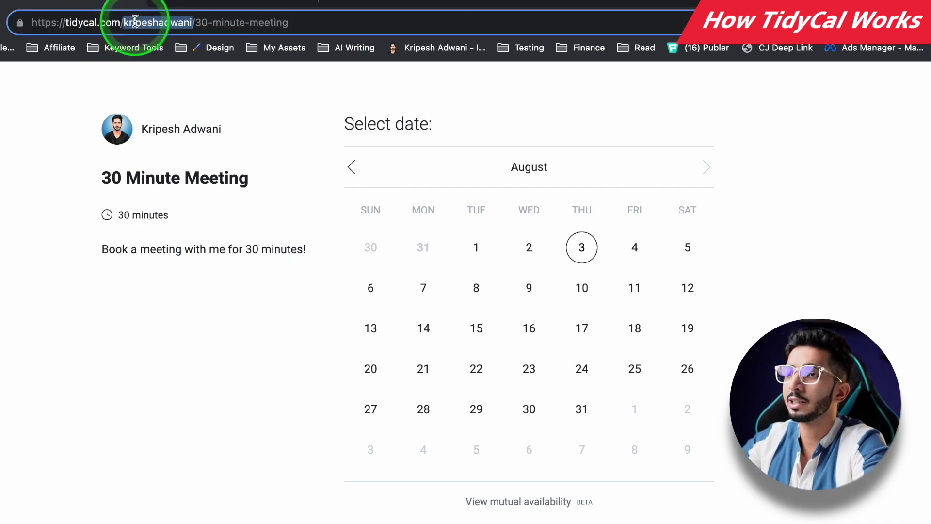
{"action": "left_click", "coordinate": [2, 254]}
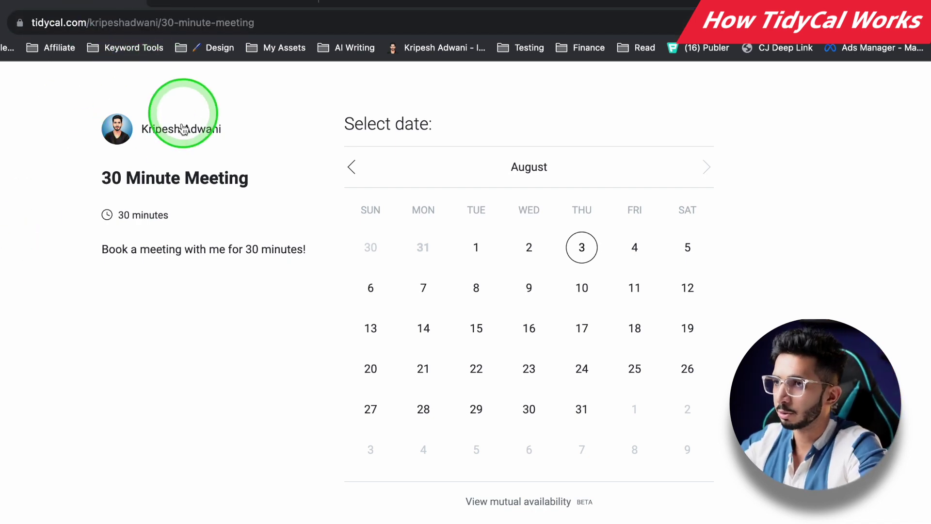
{"action": "left_click", "coordinate": [167, 27]}
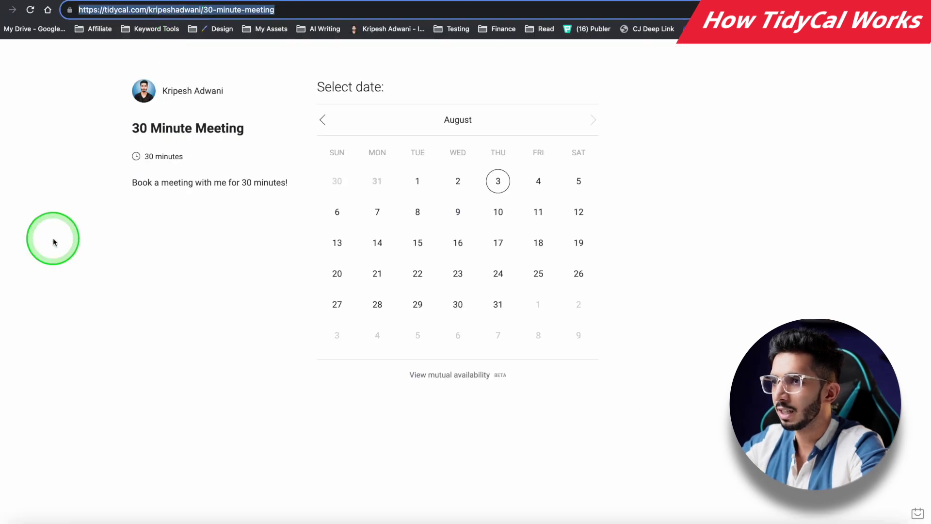
{"action": "left_click", "coordinate": [54, 242]}
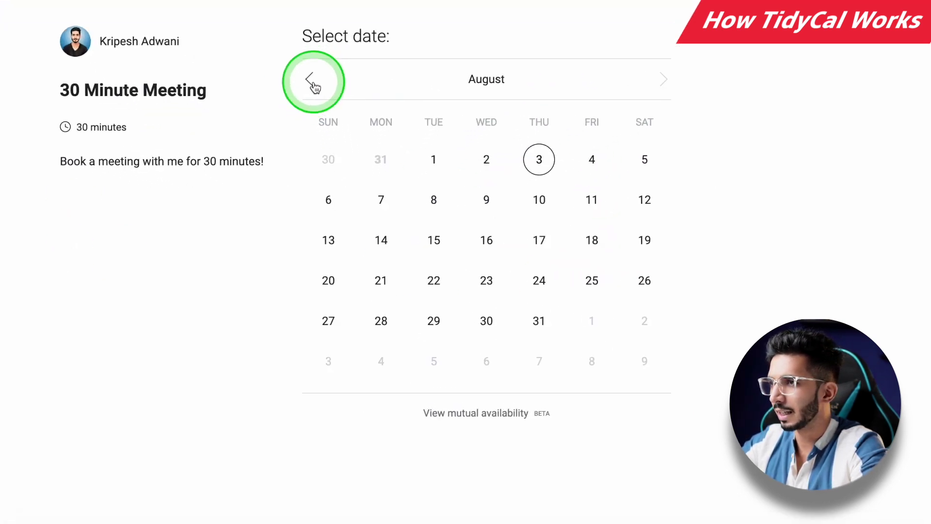
{"action": "left_click", "coordinate": [322, 120]}
{"action": "left_click", "coordinate": [593, 120]}
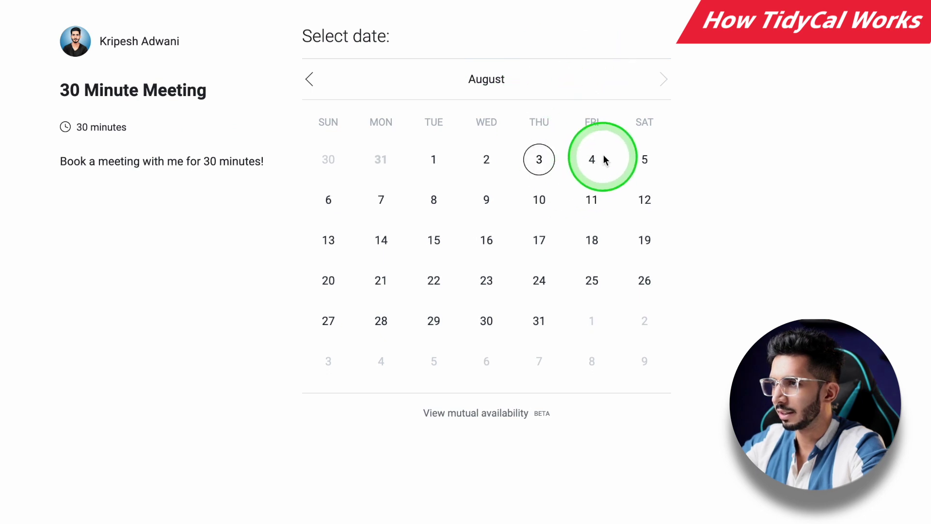
{"action": "left_click", "coordinate": [537, 162]}
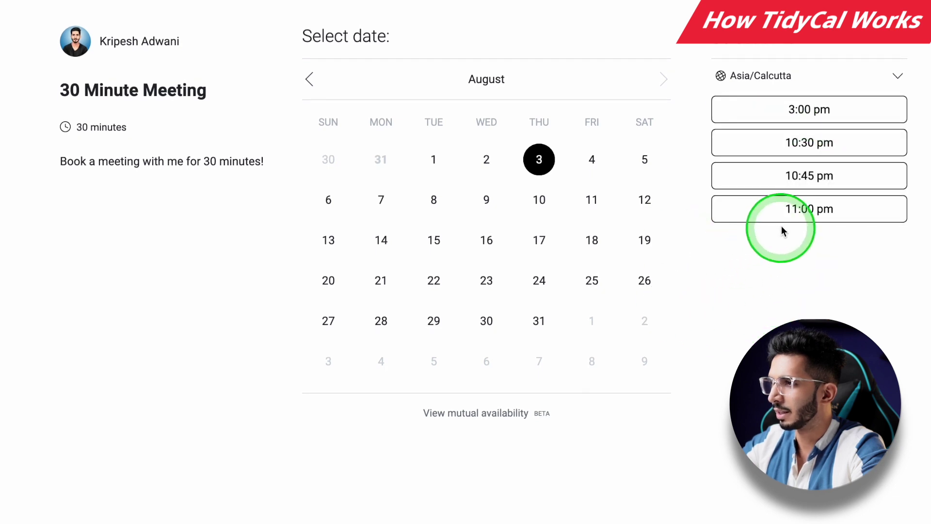
Step: Book the 11:00 pm slot using a test name and a test Gmail address
{"action": "left_click", "coordinate": [798, 201]}
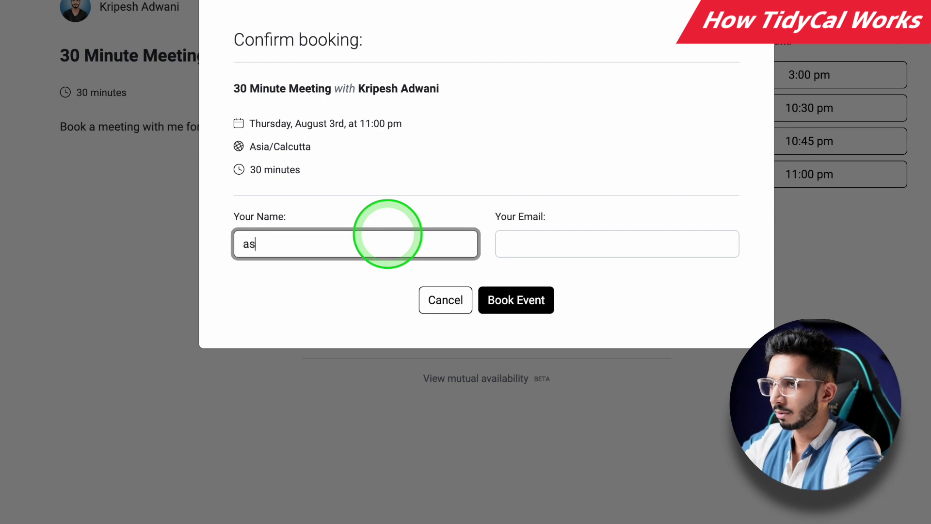
{"action": "left_click", "coordinate": [387, 234]}
{"action": "key", "text": "Tab"}
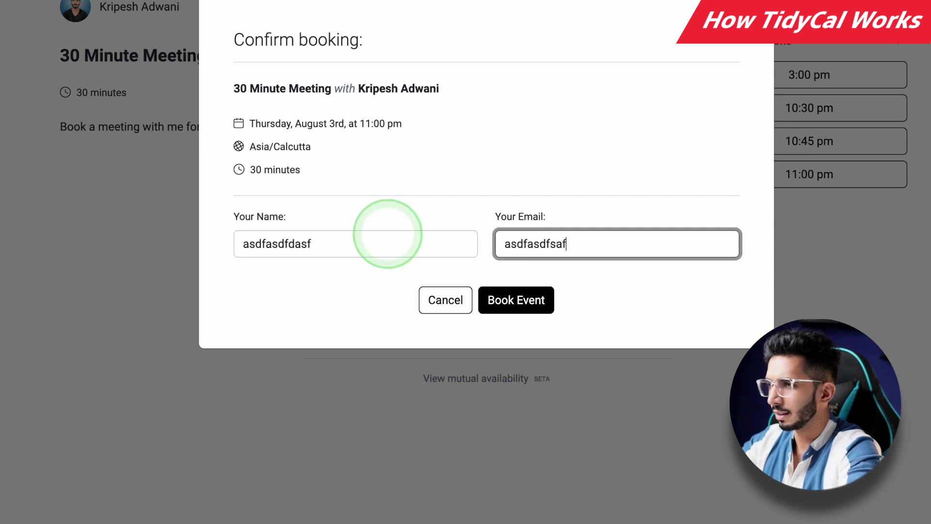
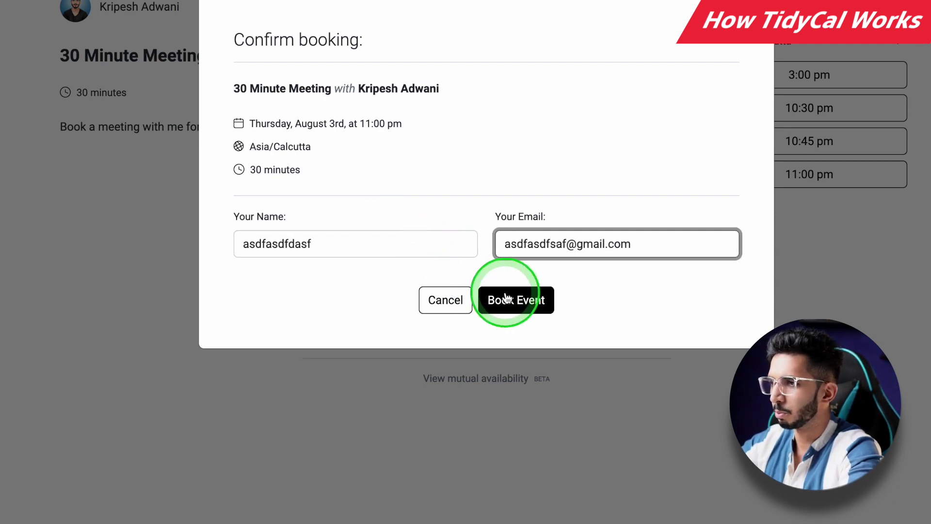
{"action": "left_click", "coordinate": [505, 292]}
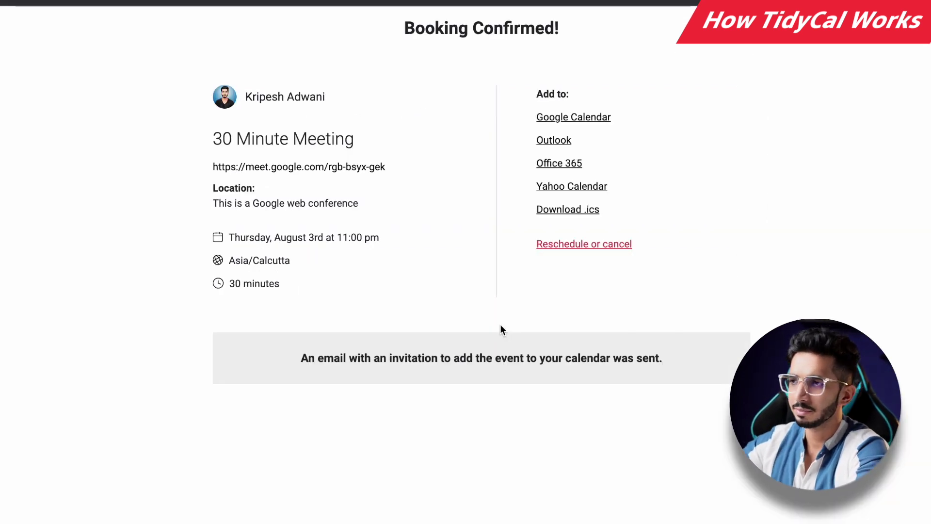
{"action": "left_click", "coordinate": [332, 166]}
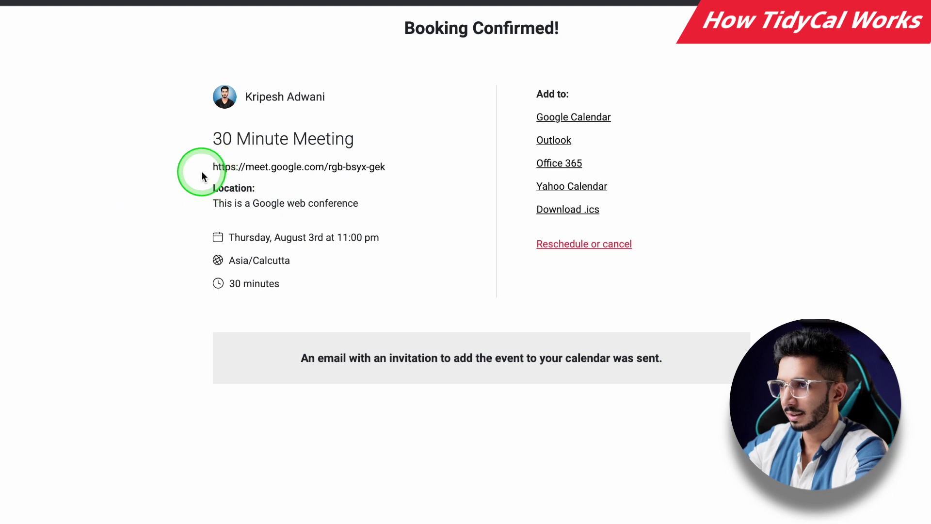
{"action": "left_click_drag", "start_coordinate": [203, 176], "coordinate": [477, 178]}
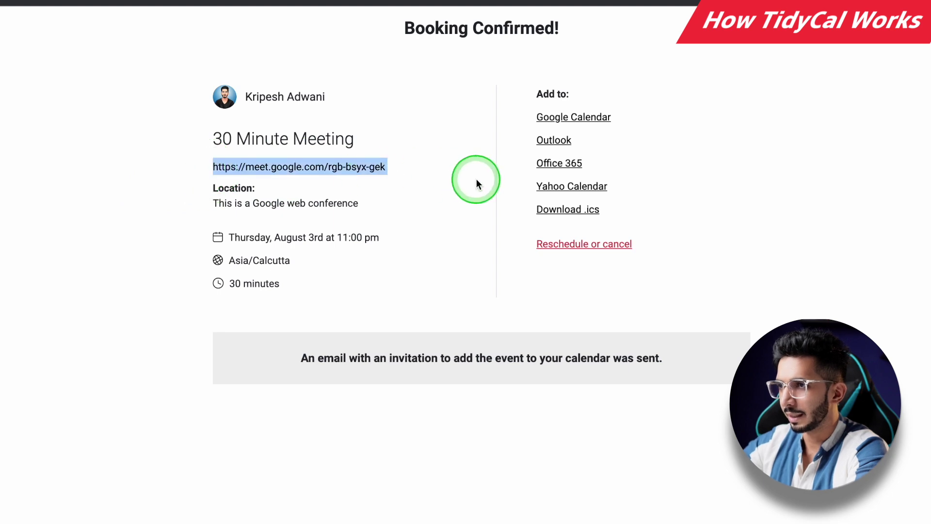
{"action": "left_click", "coordinate": [106, 201]}
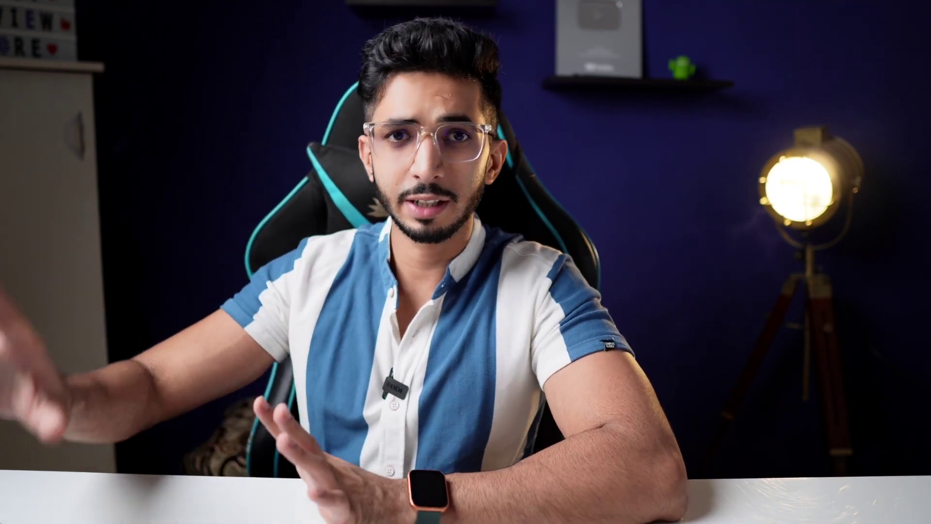
Step: Open TidyCal's pricing page comparing the Free plan and the $29 Lifetime Plan
{"action": "left_click", "coordinate": [394, 133]}
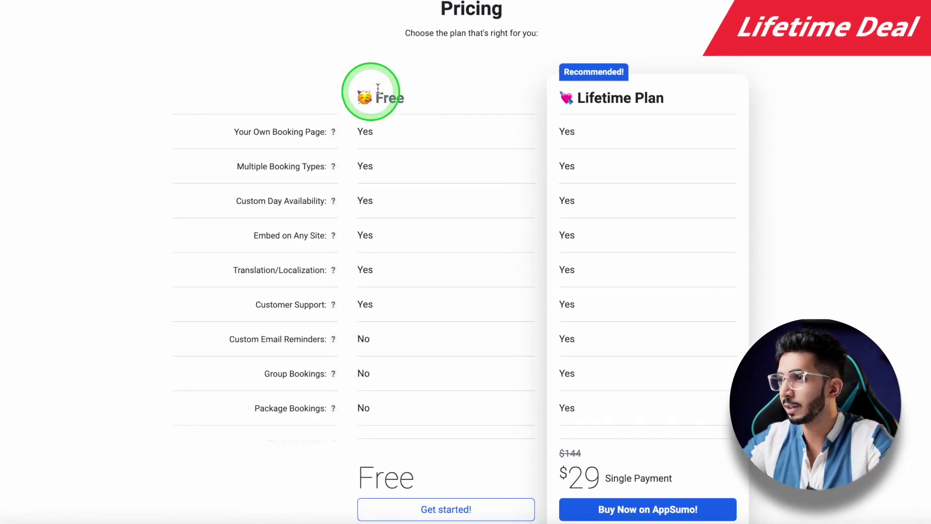
Step: Scroll through the pricing table and highlight the $29 lifetime price
{"action": "scroll", "coordinate": [537, 70], "scroll_direction": "down", "scroll_amount": 9}
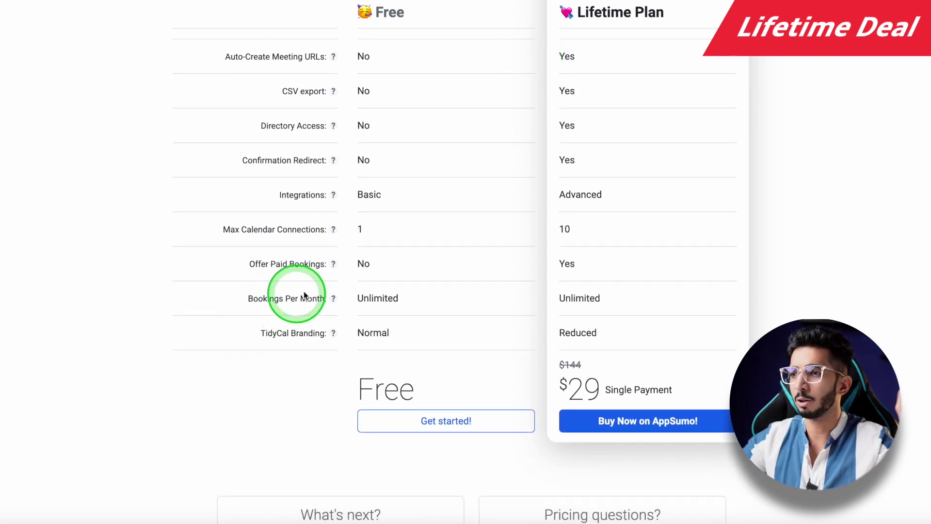
{"action": "scroll", "coordinate": [371, 290], "scroll_direction": "up", "scroll_amount": 3}
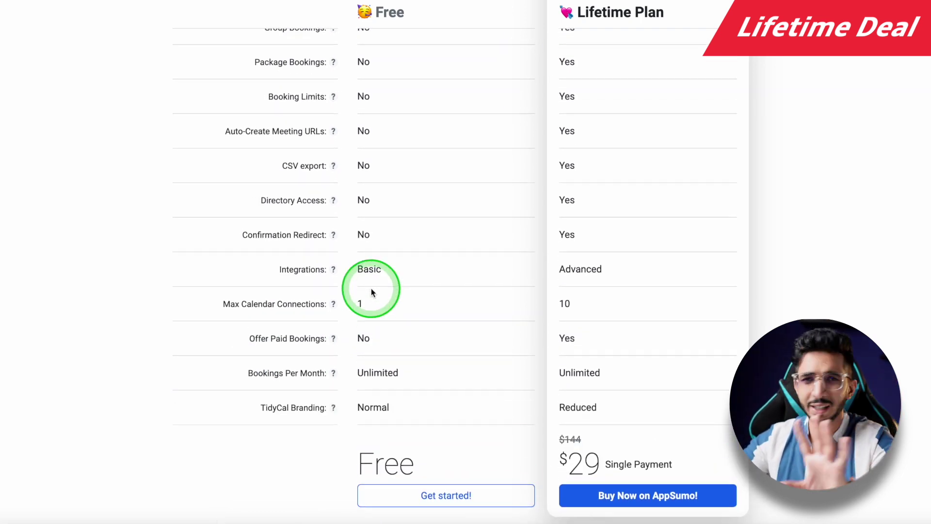
{"action": "scroll", "coordinate": [371, 291], "scroll_direction": "down", "scroll_amount": 4}
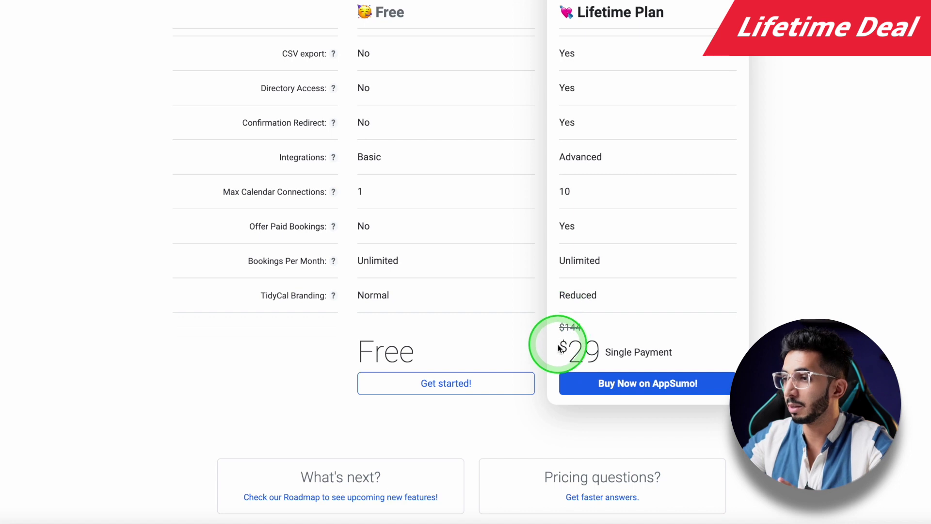
{"action": "left_click_drag", "start_coordinate": [561, 347], "coordinate": [653, 351]}
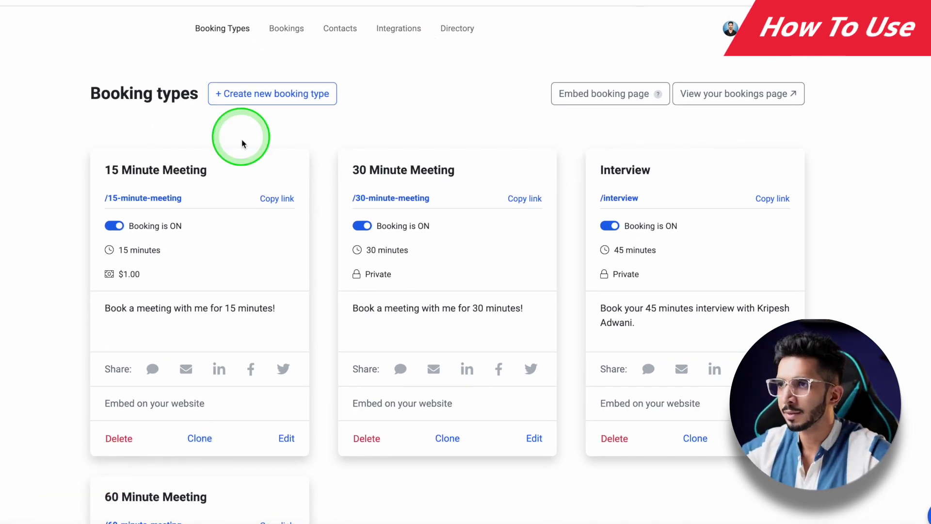
Step: Start a new booking type titled '20 Minutes Meetings' with a 20-minute duration
{"action": "left_click", "coordinate": [262, 103]}
{"action": "scroll", "coordinate": [145, 173], "scroll_direction": "down", "scroll_amount": 1}
{"action": "left_click", "coordinate": [297, 119]}
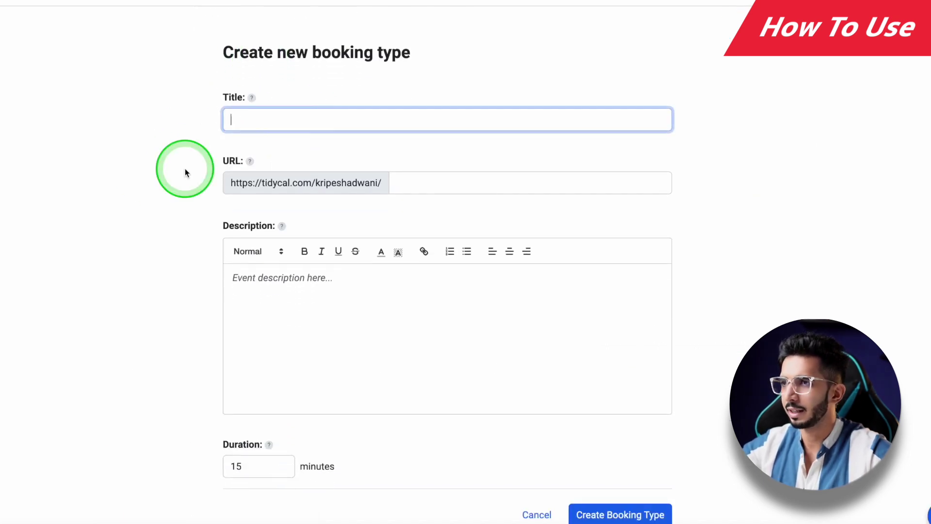
{"action": "scroll", "coordinate": [184, 172], "scroll_direction": "up", "scroll_amount": 1}
{"action": "type", "text": "20 Minutes Meetings"}
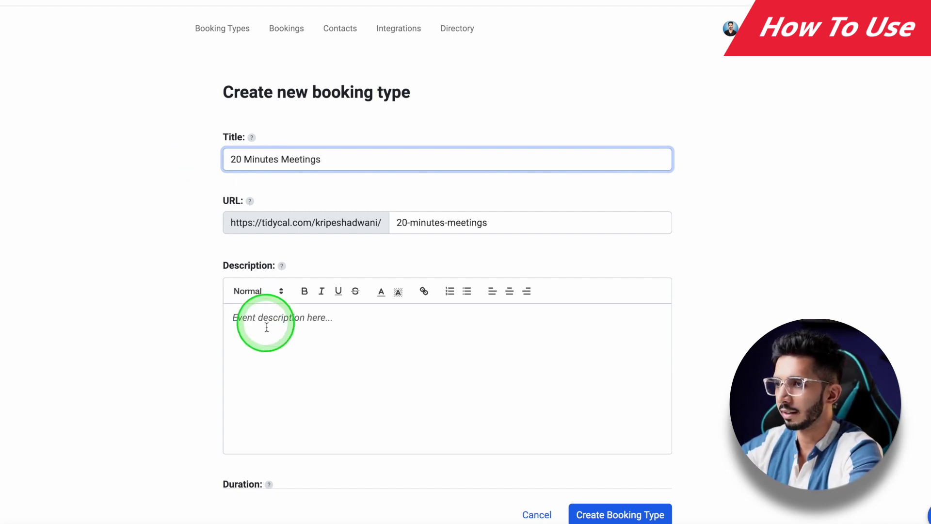
{"action": "left_click", "coordinate": [265, 325]}
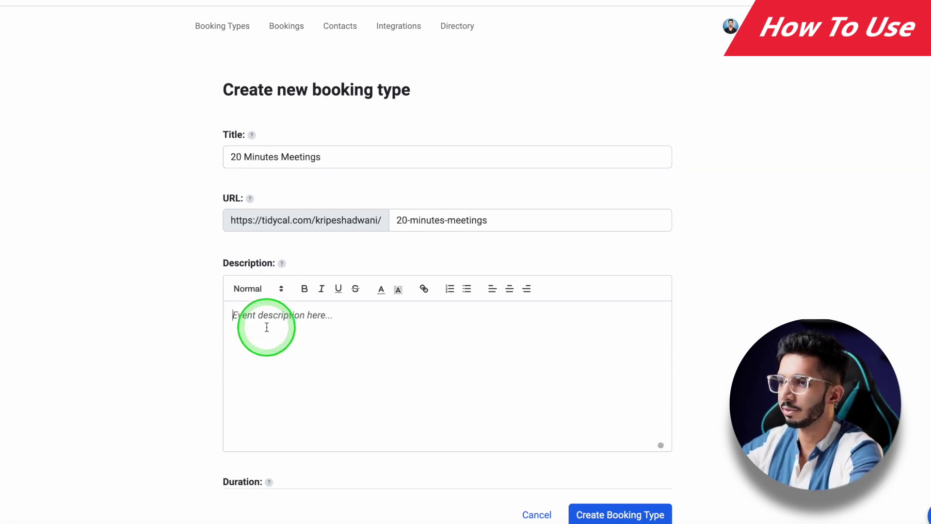
{"action": "scroll", "coordinate": [202, 281], "scroll_direction": "down", "scroll_amount": 5}
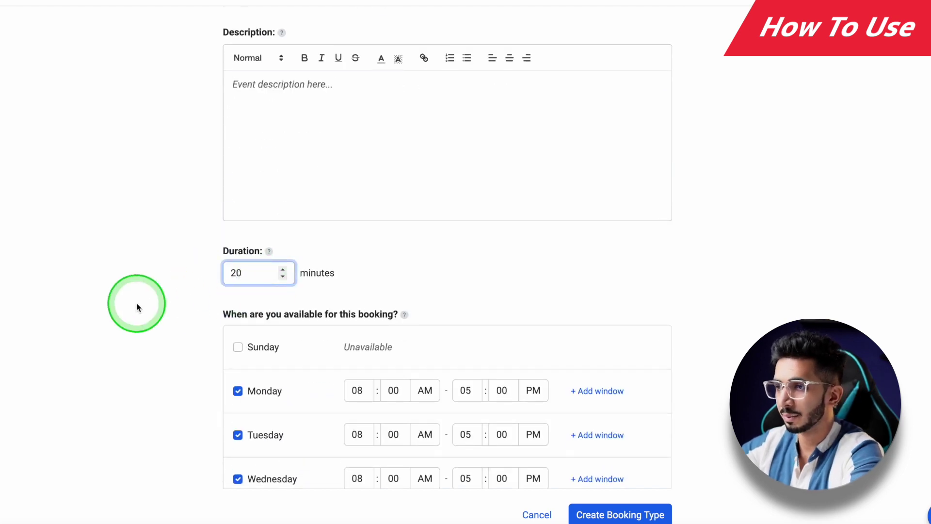
Step: Make Monday unavailable and set Wednesday's hours to 10:00 AM–3:00 PM
{"action": "scroll", "coordinate": [136, 308], "scroll_direction": "down", "scroll_amount": 5}
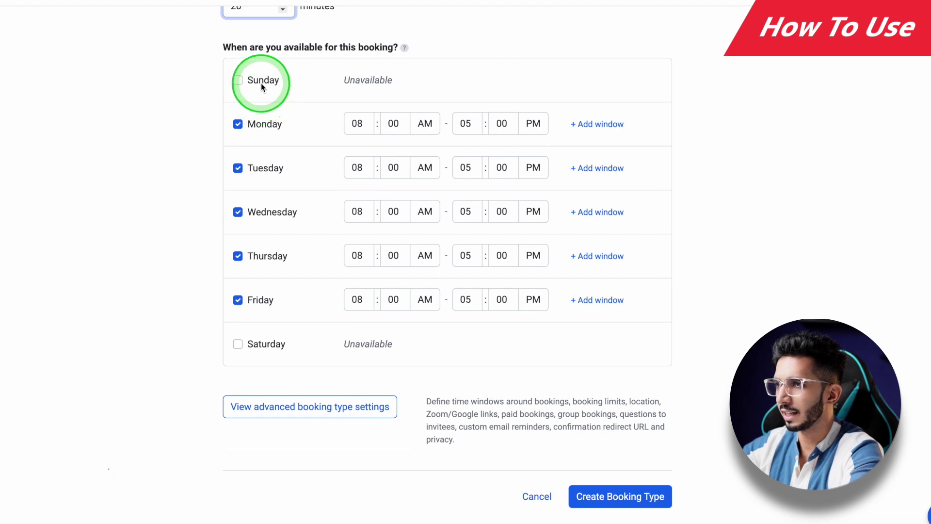
{"action": "scroll", "coordinate": [177, 160], "scroll_direction": "up", "scroll_amount": 1}
{"action": "left_click", "coordinate": [238, 151]}
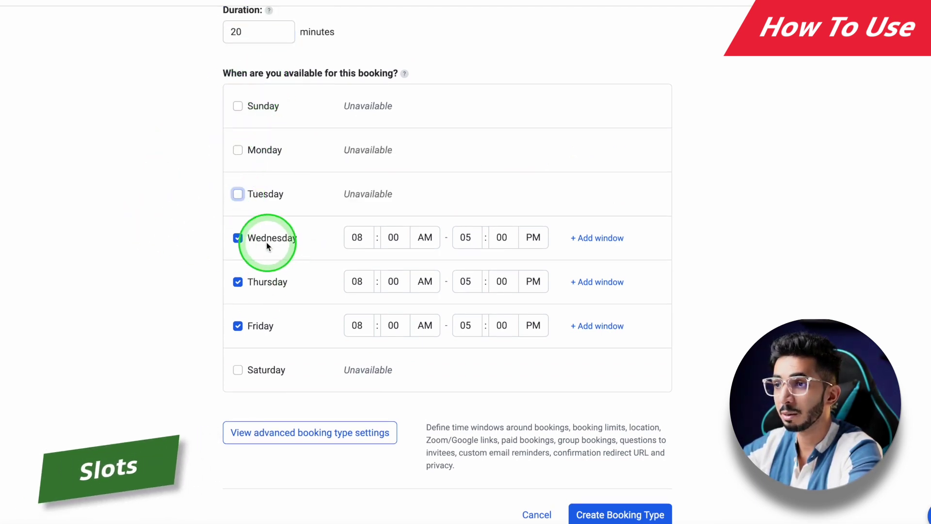
{"action": "left_click", "coordinate": [356, 240]}
{"action": "left_click", "coordinate": [357, 266]}
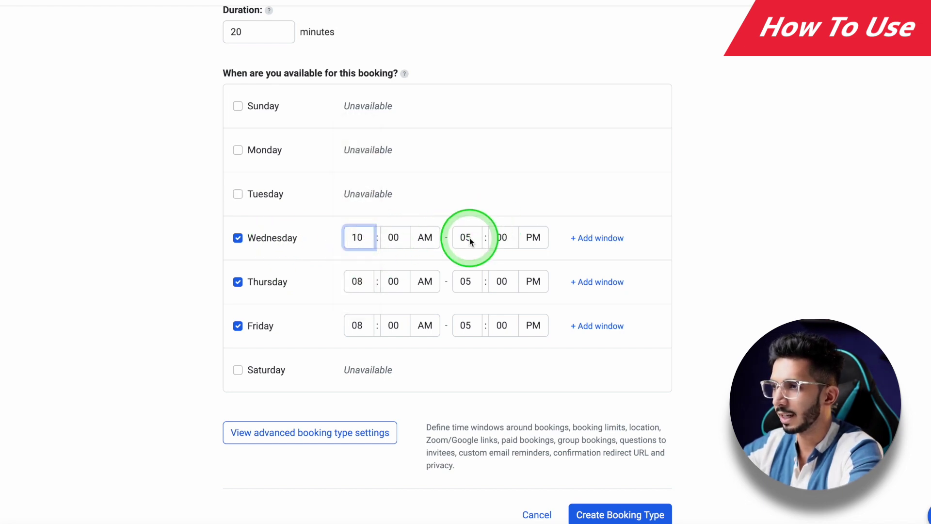
{"action": "left_click", "coordinate": [469, 241]}
{"action": "left_click", "coordinate": [471, 207]}
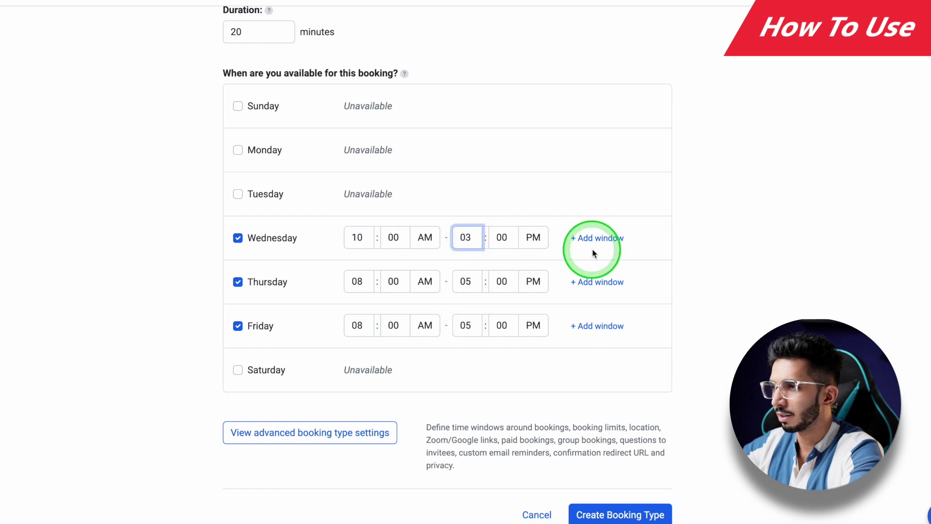
Step: Add a second Wednesday window from 8:00 PM to 10:00 PM and create the booking type
{"action": "left_click", "coordinate": [599, 238]}
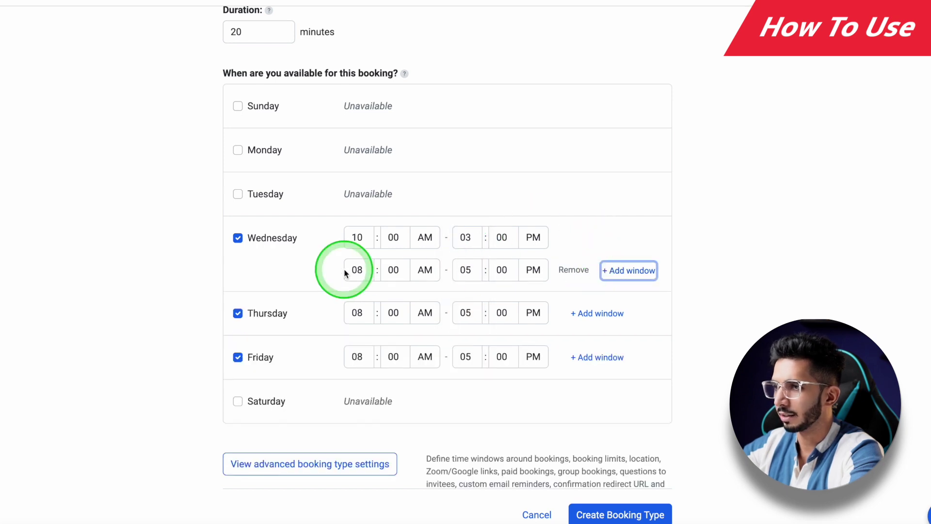
{"action": "left_click", "coordinate": [425, 268]}
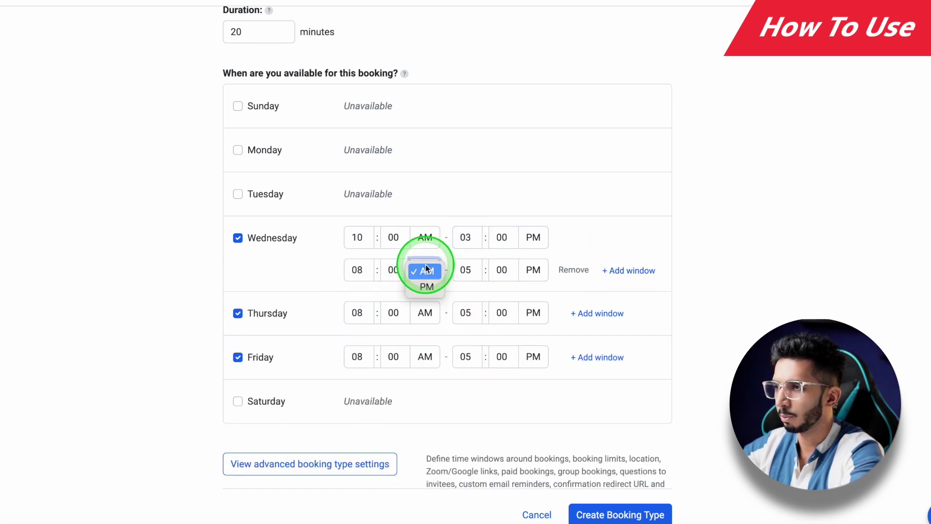
{"action": "left_click", "coordinate": [470, 271]}
{"action": "left_click", "coordinate": [467, 349]}
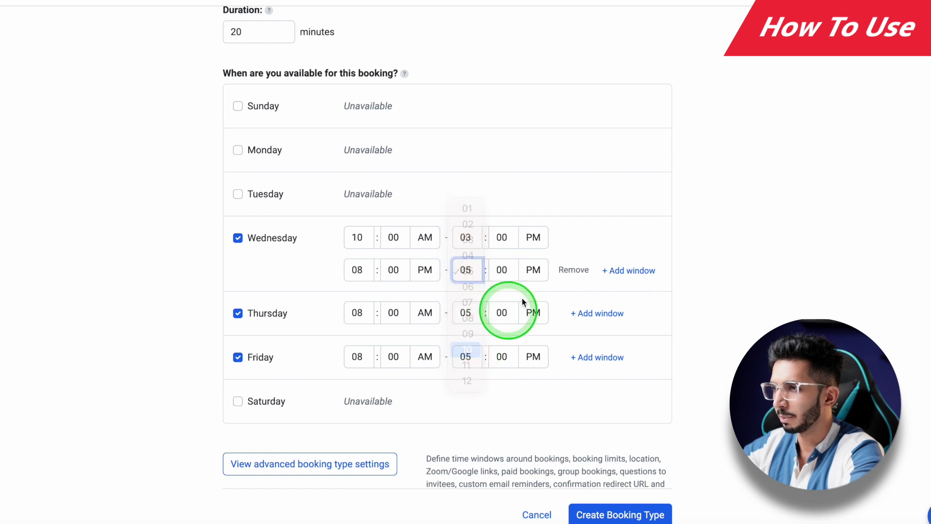
{"action": "scroll", "coordinate": [336, 294], "scroll_direction": "down", "scroll_amount": 2}
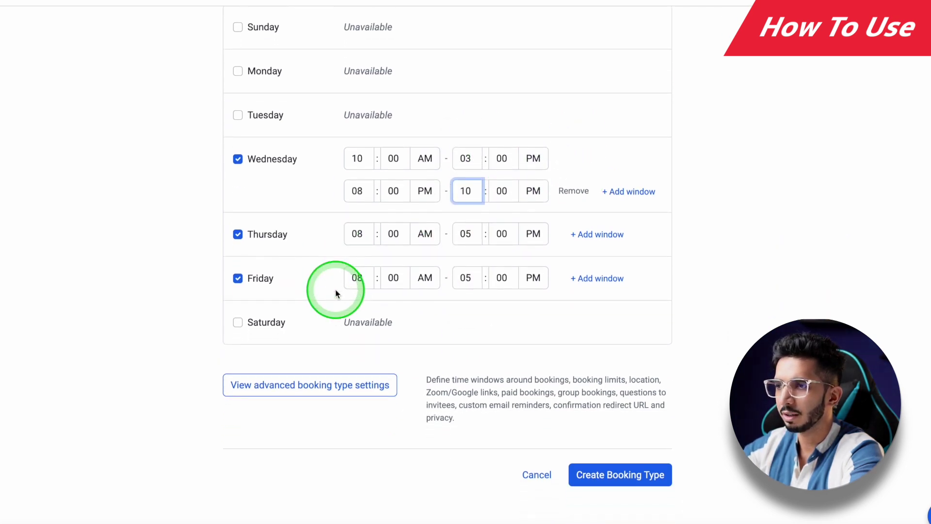
{"action": "left_click", "coordinate": [611, 465]}
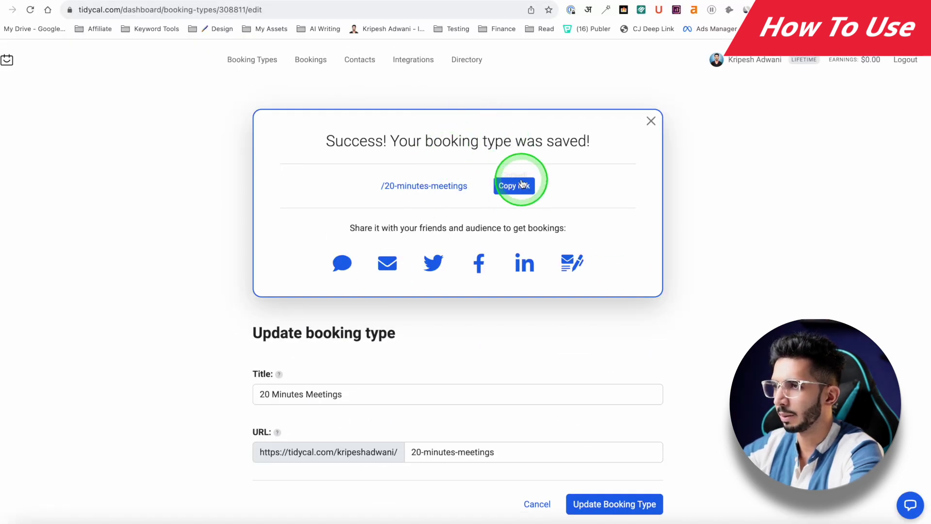
Step: Load the copied 20 Minutes Meetings link in an Incognito window to check availability, then close it
{"action": "key", "text": "super+shift+n"}
{"action": "type", "text": "https://tidycal.com/kripeshadwani/20-minutes-meetings"}
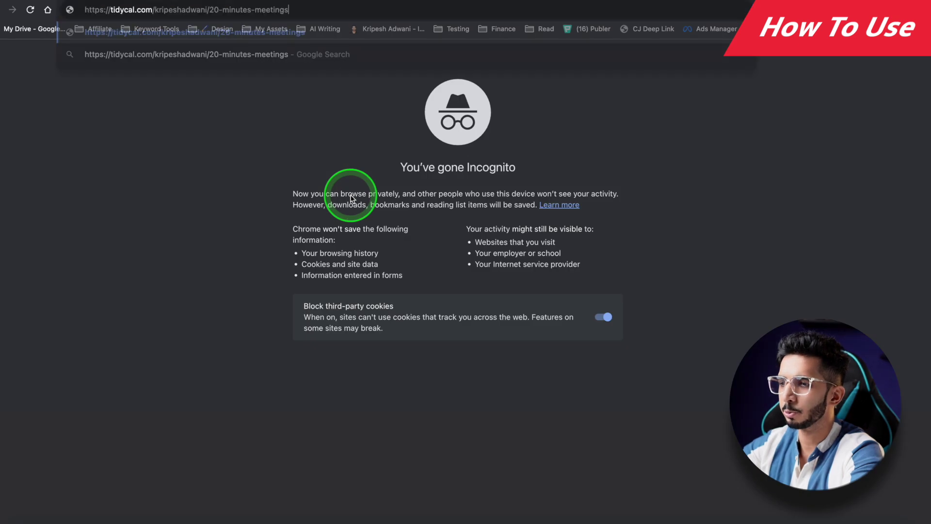
{"action": "key", "text": "Return"}
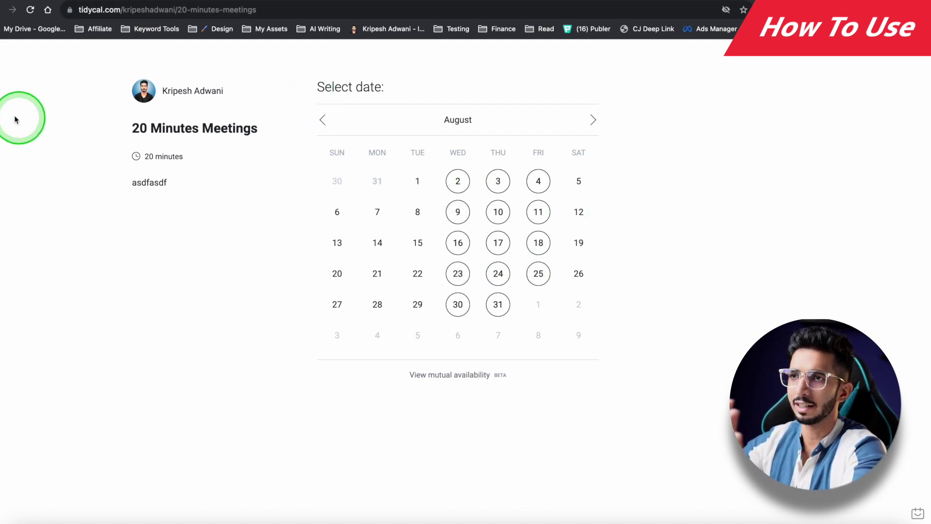
{"action": "key", "text": "super+w"}
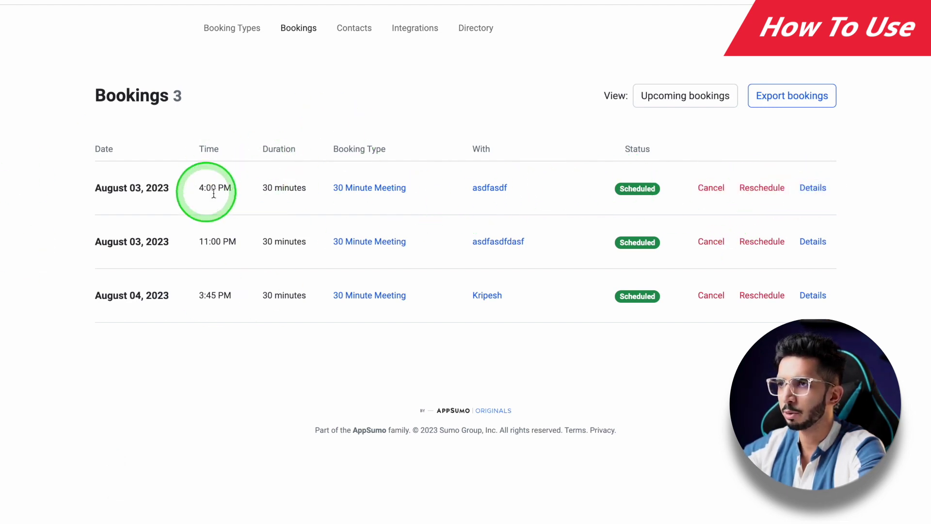
Step: Copy the website embed code from the 20 Minutes Meetings booking type card
{"action": "left_click", "coordinate": [232, 30]}
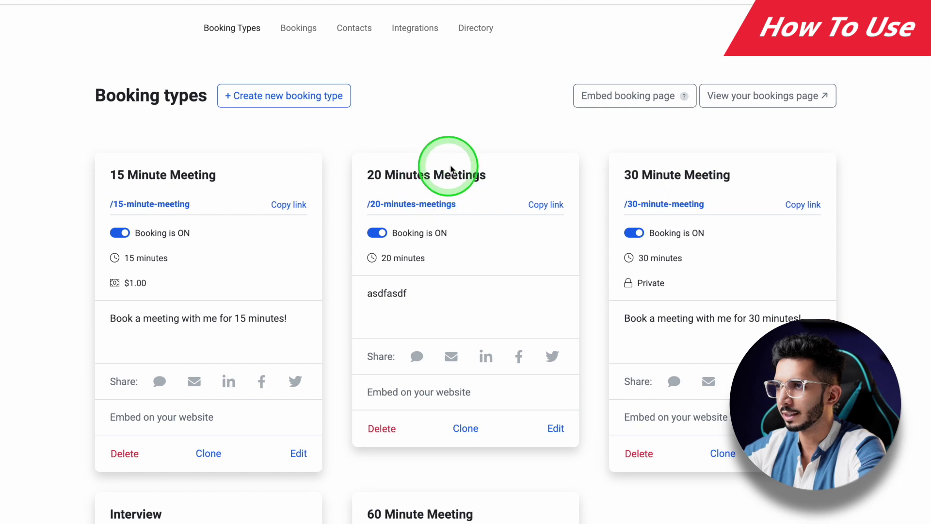
{"action": "left_click", "coordinate": [418, 397]}
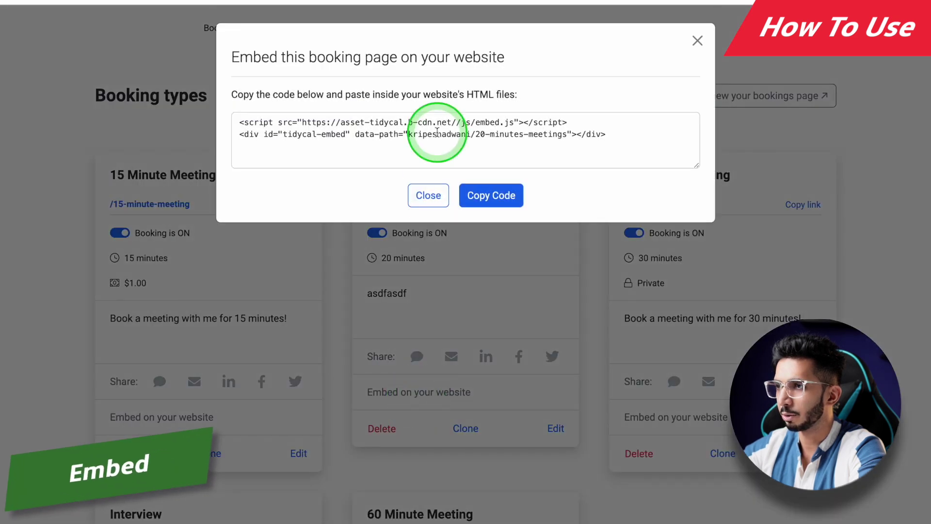
{"action": "left_click", "coordinate": [484, 196]}
{"action": "key", "text": "ctrl+c"}
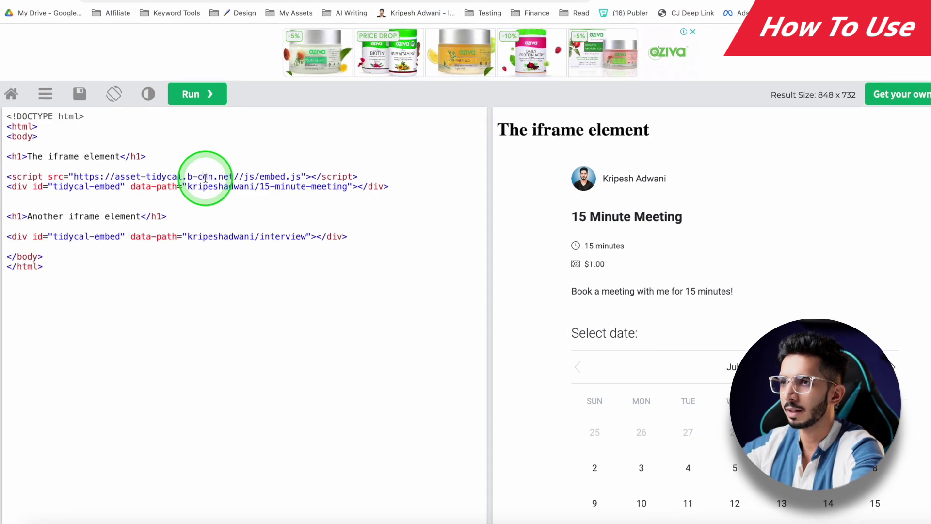
Step: Replace the old embed lines with the 20 Minutes Meetings code and run the preview
{"action": "key", "text": "shift+Down"}
{"action": "key", "text": "shift+Down"}
{"action": "key", "text": "ctrl+v"}
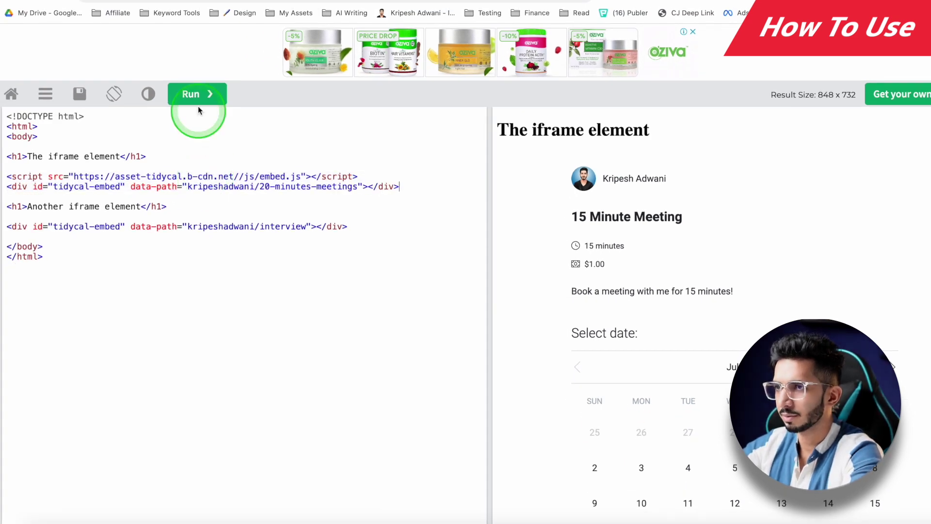
{"action": "left_click", "coordinate": [197, 95]}
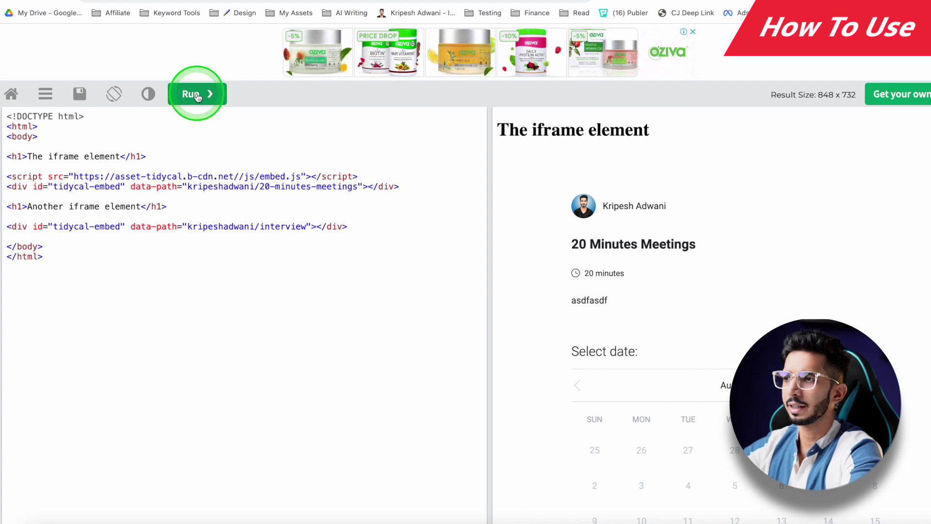
{"action": "left_click", "coordinate": [667, 344]}
{"action": "scroll", "coordinate": [547, 369], "scroll_direction": "down", "scroll_amount": 3}
{"action": "left_click", "coordinate": [547, 369]}
{"action": "scroll", "coordinate": [547, 369], "scroll_direction": "down", "scroll_amount": 2}
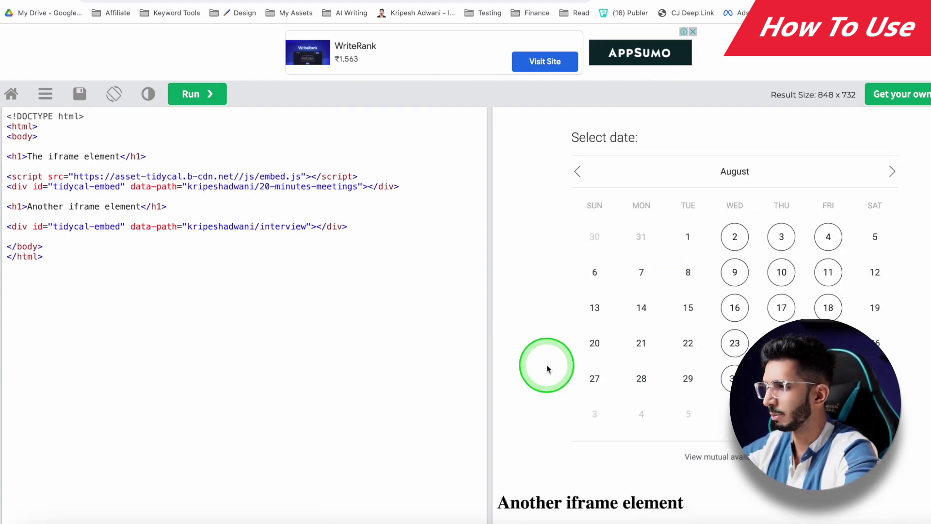
{"action": "scroll", "coordinate": [547, 367], "scroll_direction": "up", "scroll_amount": 5}
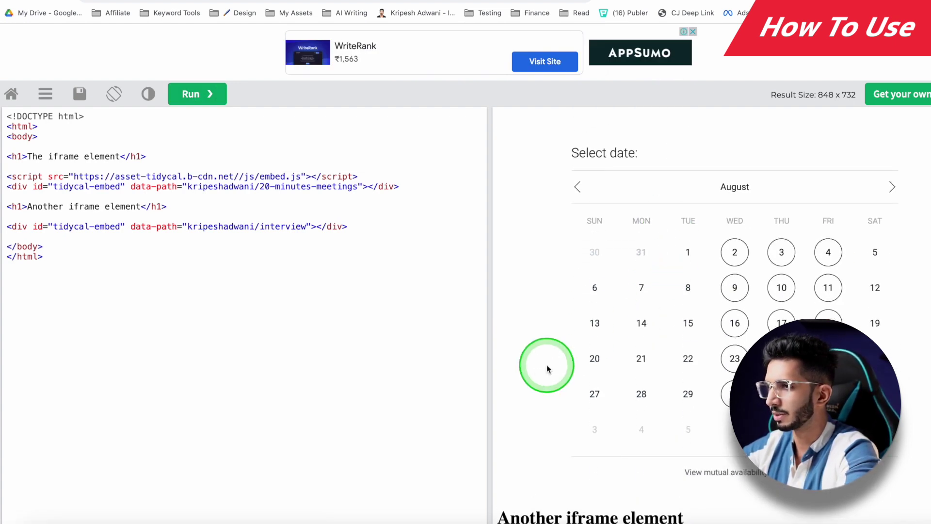
Step: Stack the code above the result, enlarge the preview pane and browse the booking calendar
{"action": "left_click", "coordinate": [113, 94]}
{"action": "left_click_drag", "start_coordinate": [344, 317], "coordinate": [340, 176]}
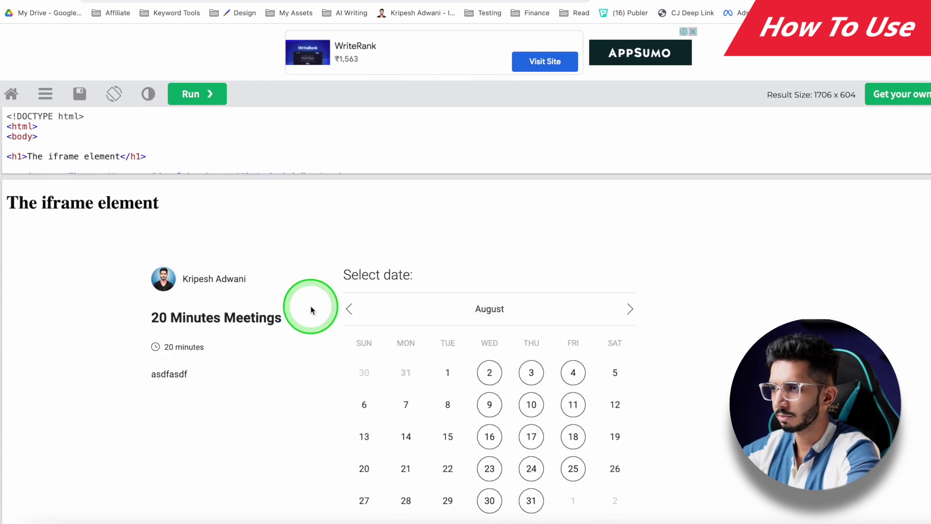
{"action": "scroll", "coordinate": [311, 306], "scroll_direction": "down", "scroll_amount": 5}
{"action": "scroll", "coordinate": [311, 306], "scroll_direction": "up", "scroll_amount": 2}
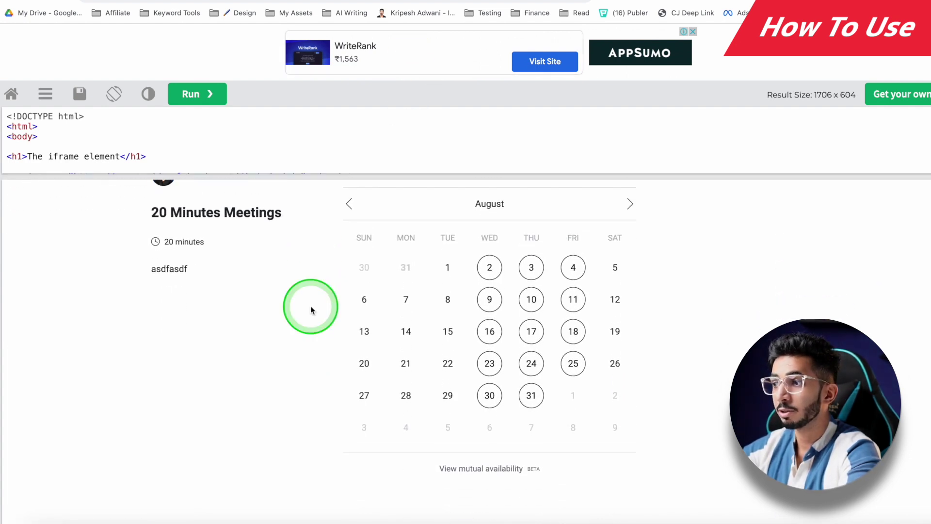
{"action": "scroll", "coordinate": [310, 306], "scroll_direction": "down", "scroll_amount": 1}
{"action": "scroll", "coordinate": [311, 310], "scroll_direction": "down", "scroll_amount": 3}
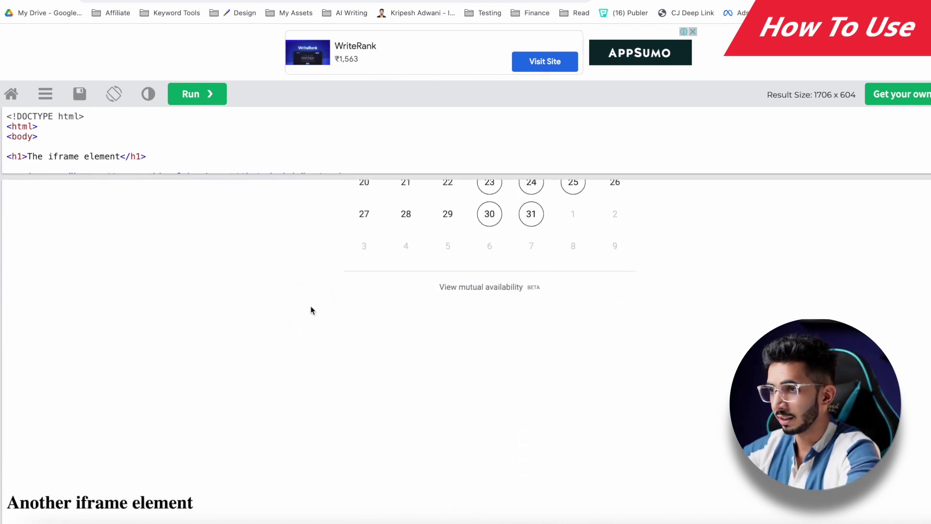
{"action": "scroll", "coordinate": [311, 309], "scroll_direction": "up", "scroll_amount": 6}
{"action": "scroll", "coordinate": [311, 308], "scroll_direction": "down", "scroll_amount": 6}
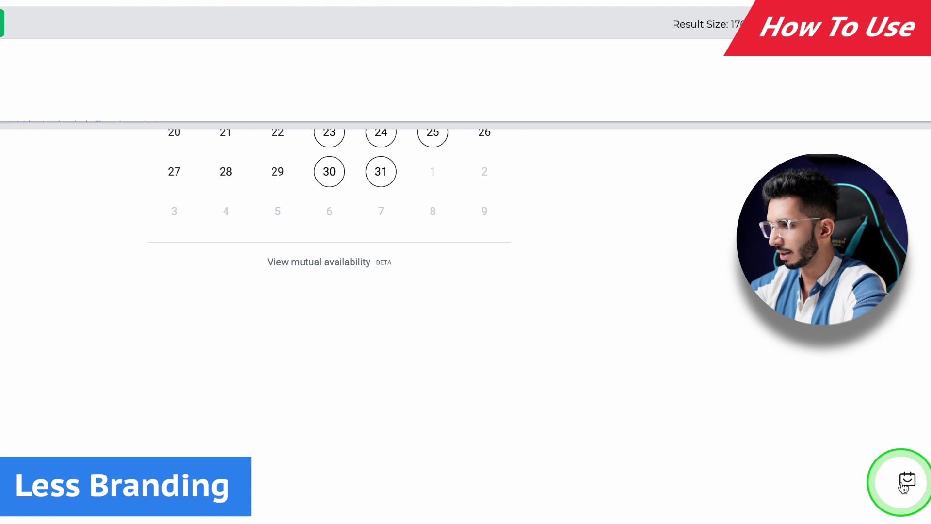
{"action": "scroll", "coordinate": [628, 424], "scroll_direction": "up", "scroll_amount": 7}
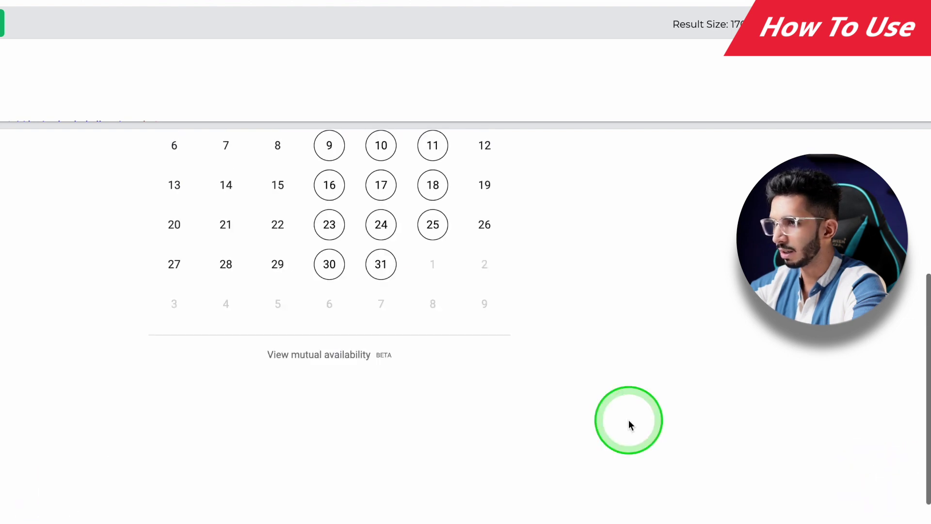
{"action": "scroll", "coordinate": [263, 240], "scroll_direction": "down", "scroll_amount": 7}
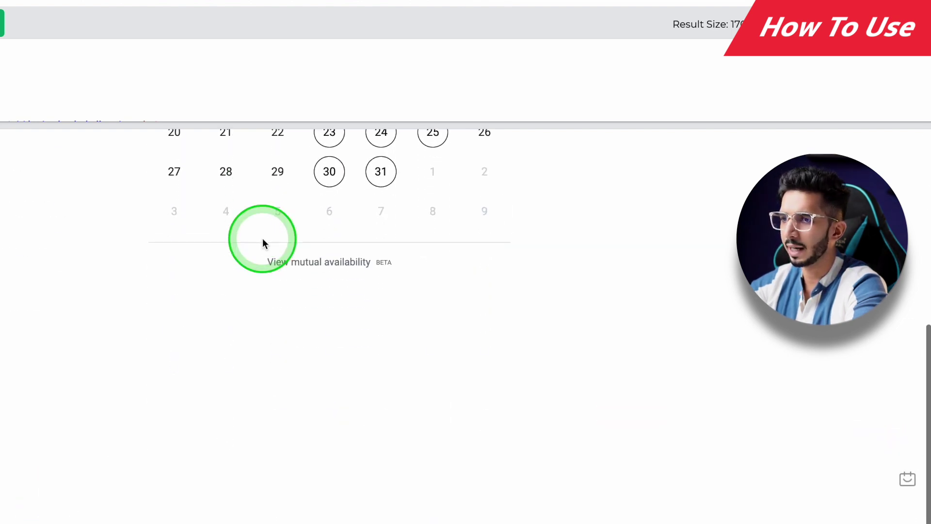
{"action": "scroll", "coordinate": [263, 241], "scroll_direction": "up", "scroll_amount": 7}
{"action": "left_click", "coordinate": [416, 62]}
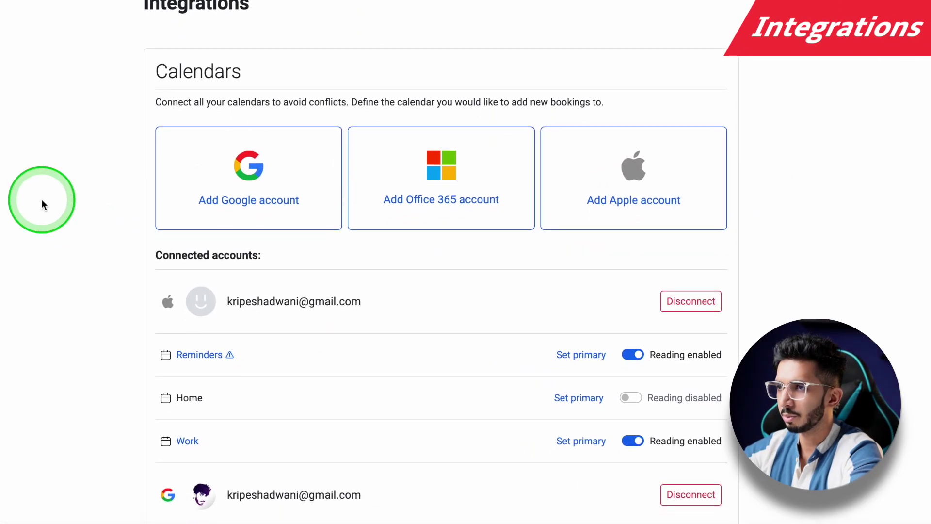
Step: Scroll the Integrations page past the Google Calendar list to the Zoom and Calendly import sections
{"action": "scroll", "coordinate": [42, 201], "scroll_direction": "down", "scroll_amount": 2}
{"action": "scroll", "coordinate": [42, 201], "scroll_direction": "up", "scroll_amount": 2}
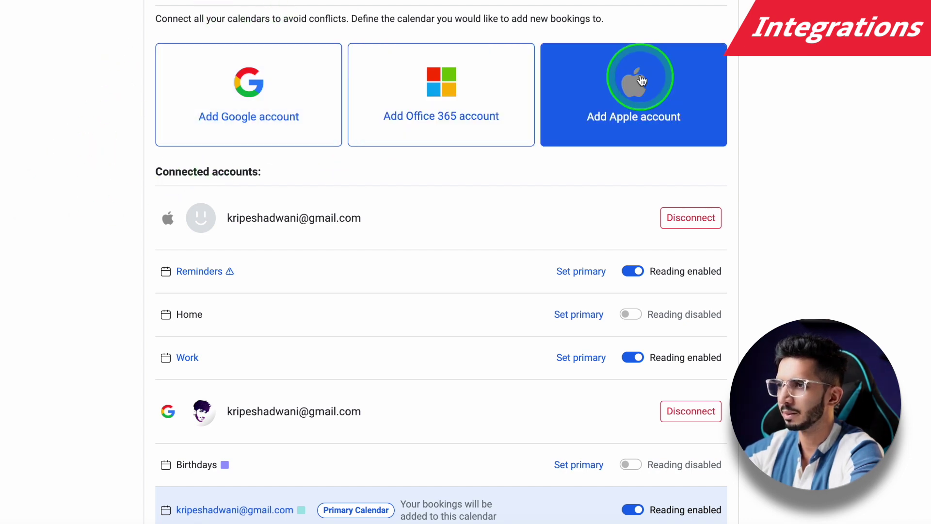
{"action": "scroll", "coordinate": [93, 297], "scroll_direction": "down", "scroll_amount": 5}
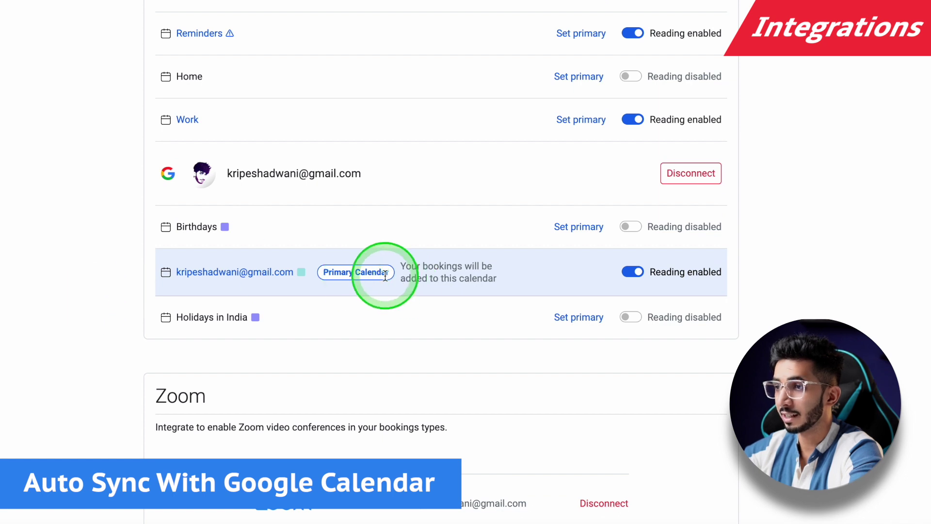
{"action": "scroll", "coordinate": [112, 297], "scroll_direction": "up", "scroll_amount": 1}
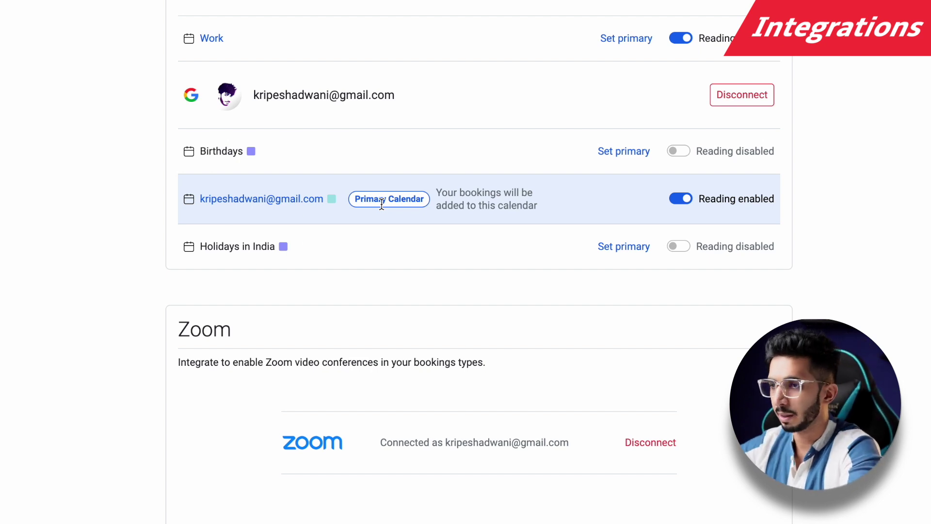
{"action": "scroll", "coordinate": [216, 247], "scroll_direction": "down", "scroll_amount": 8}
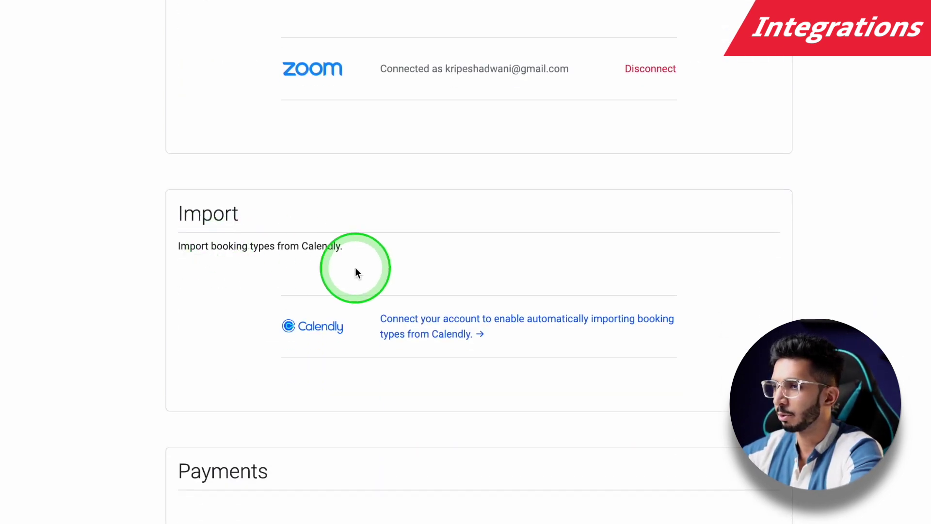
Step: Look over the Stripe payment settings, focusing the publishable key field
{"action": "scroll", "coordinate": [357, 272], "scroll_direction": "down", "scroll_amount": 4}
{"action": "left_click", "coordinate": [160, 310]}
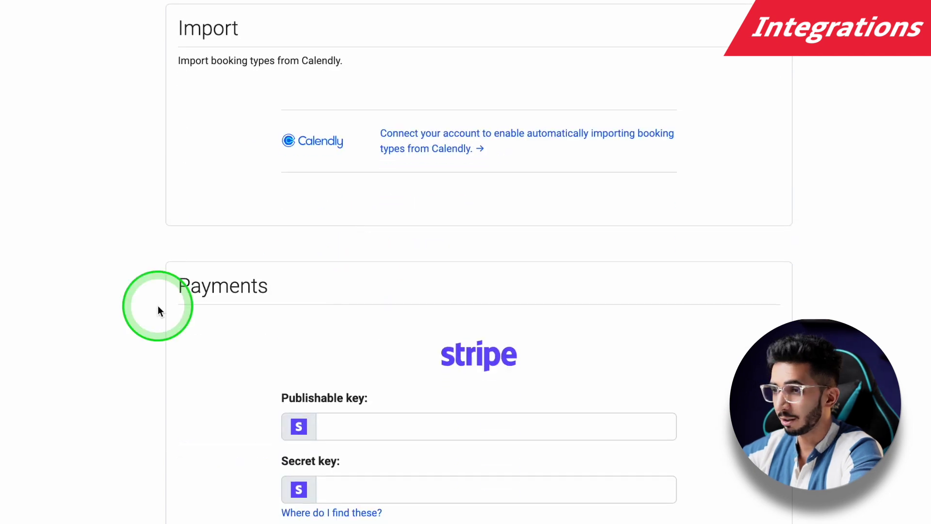
{"action": "scroll", "coordinate": [158, 308], "scroll_direction": "down", "scroll_amount": 11}
{"action": "left_click", "coordinate": [447, 210]}
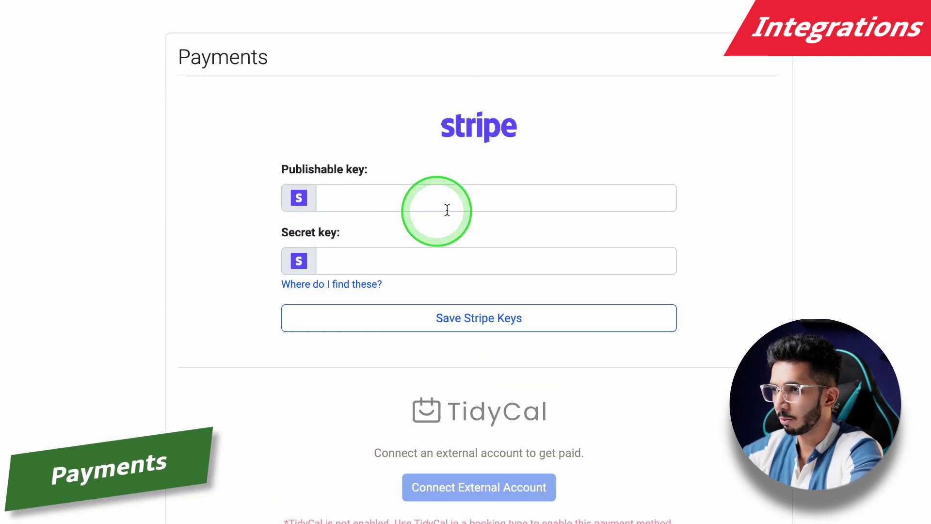
{"action": "left_click", "coordinate": [403, 189]}
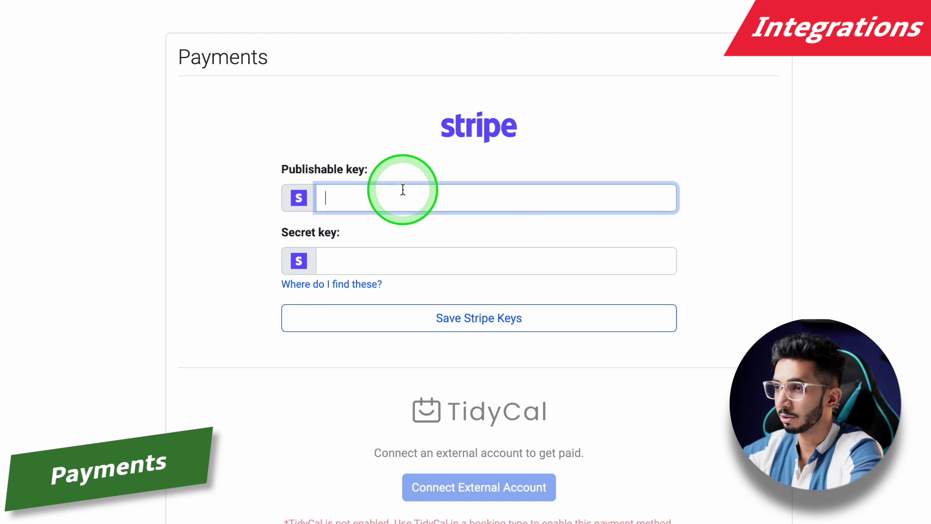
Step: Move past the PayPal and Zapier options to the API section and open API Keys
{"action": "scroll", "coordinate": [200, 237], "scroll_direction": "down", "scroll_amount": 1}
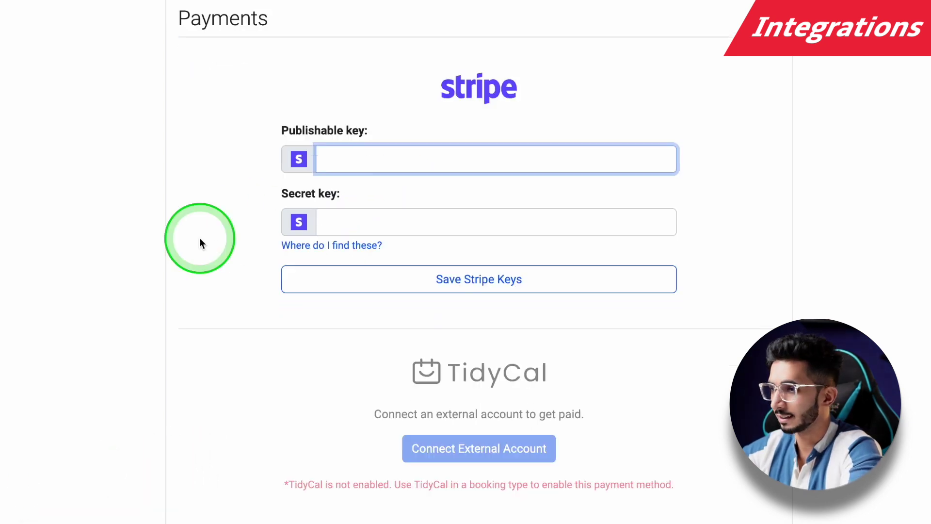
{"action": "scroll", "coordinate": [199, 238], "scroll_direction": "down", "scroll_amount": 9}
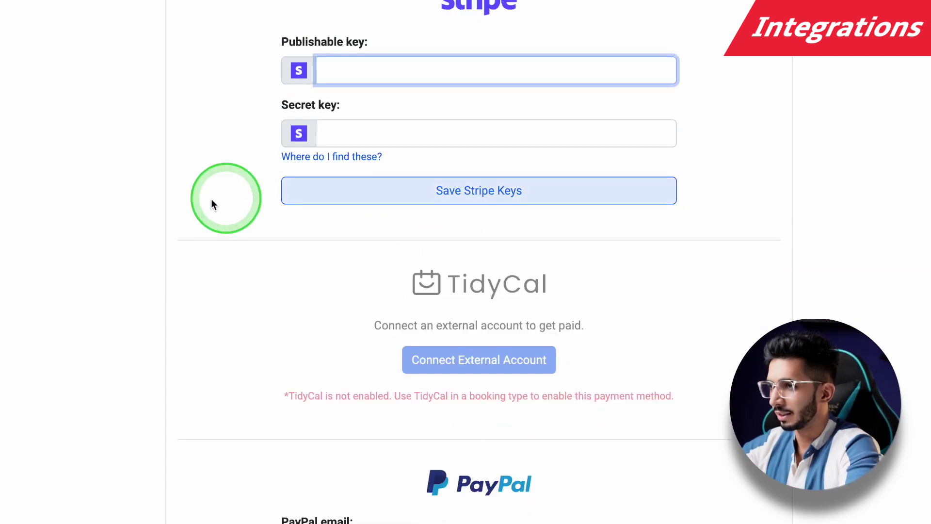
{"action": "scroll", "coordinate": [239, 199], "scroll_direction": "down", "scroll_amount": 5}
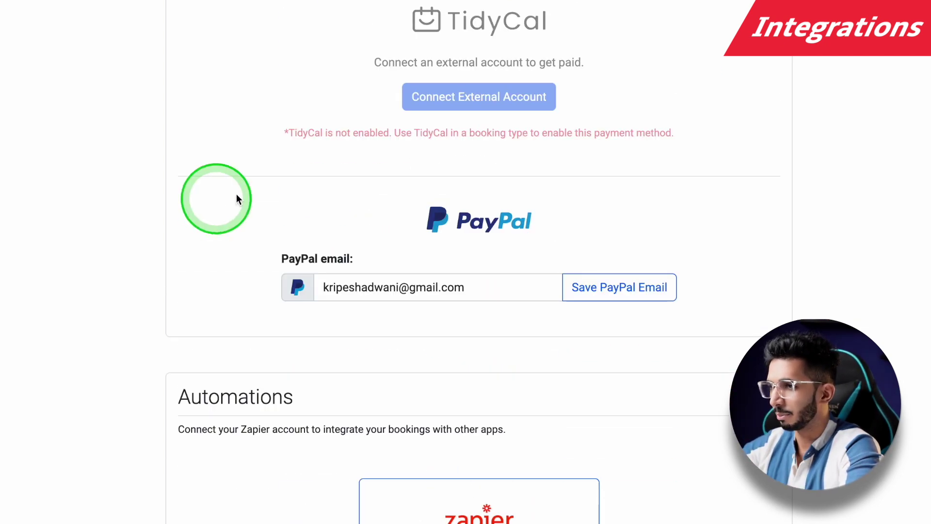
{"action": "scroll", "coordinate": [357, 192], "scroll_direction": "up", "scroll_amount": 7}
{"action": "scroll", "coordinate": [358, 191], "scroll_direction": "down", "scroll_amount": 10}
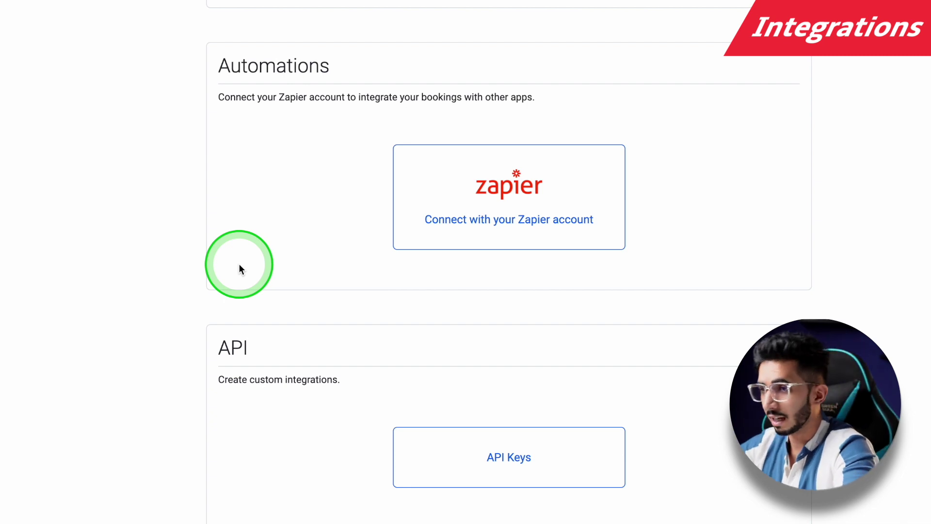
{"action": "left_click", "coordinate": [441, 451]}
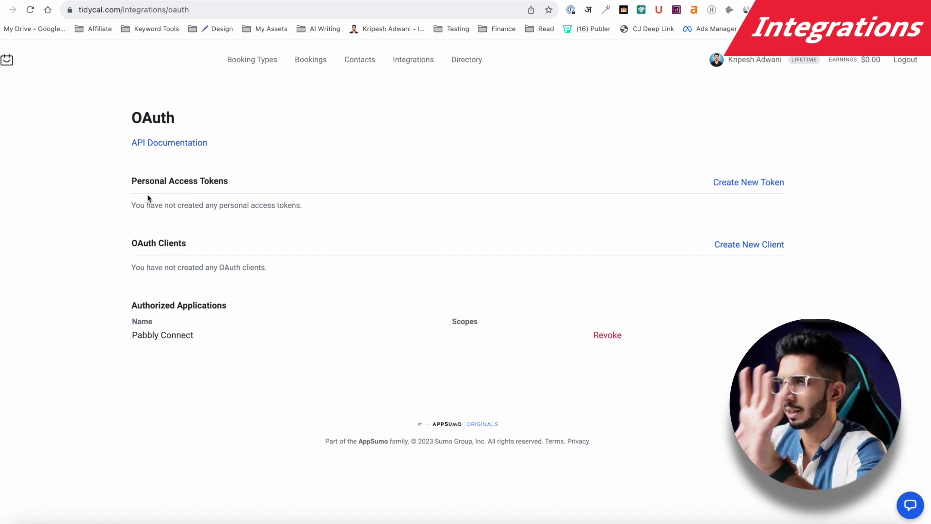
Step: Confirm Pabbly Connect is among TidyCal's Authorized Applications, then bring up the TidyCal Demo workflow
{"action": "left_click", "coordinate": [271, 55]}
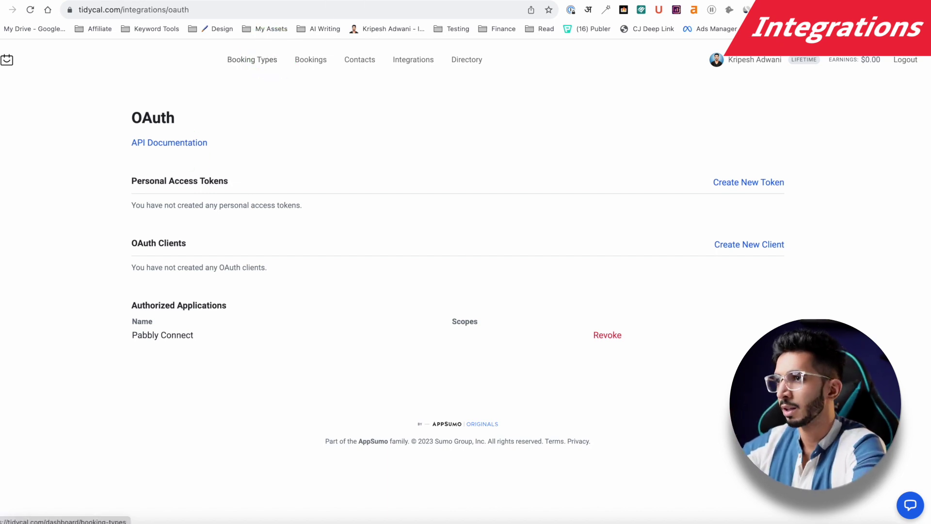
{"action": "left_click", "coordinate": [435, 0]}
{"action": "left_click", "coordinate": [345, 75]}
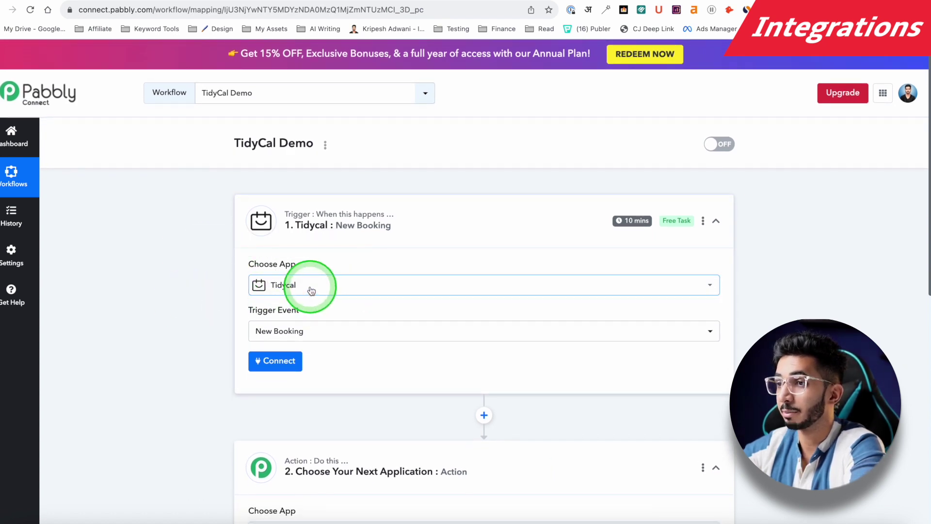
Step: Open the TidyCal trigger event list in the TidyCal Demo workflow to keep New Booking selected
{"action": "scroll", "coordinate": [192, 297], "scroll_direction": "down", "scroll_amount": 3}
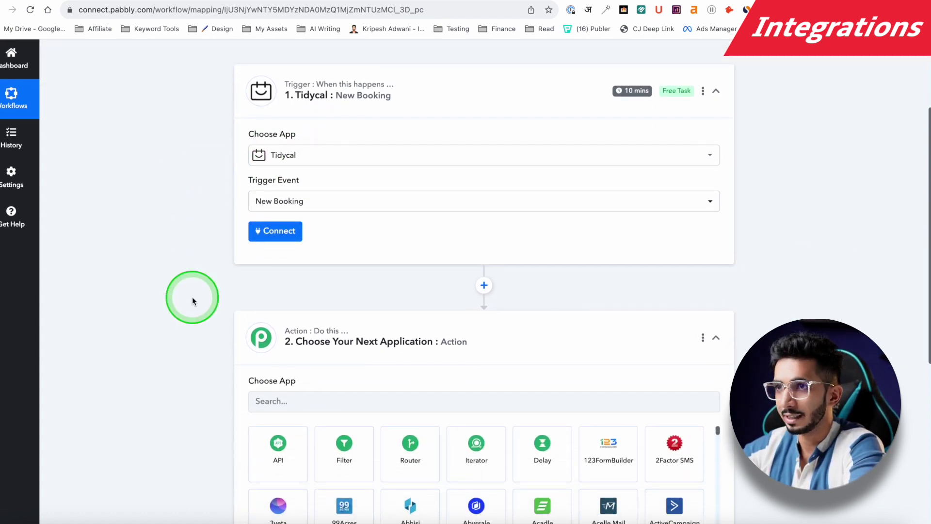
{"action": "key", "text": "ctrl+Tab"}
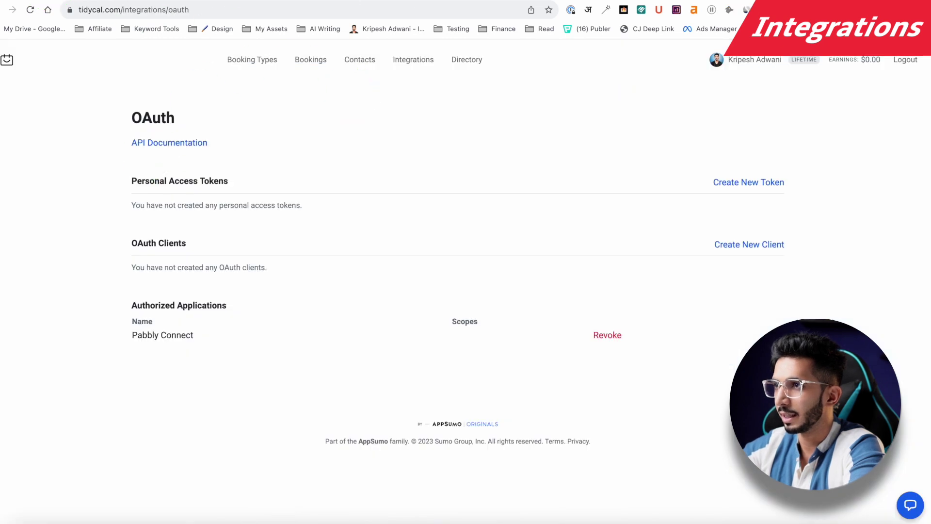
{"action": "left_click", "coordinate": [438, 2]}
{"action": "scroll", "coordinate": [210, 234], "scroll_direction": "down", "scroll_amount": 3}
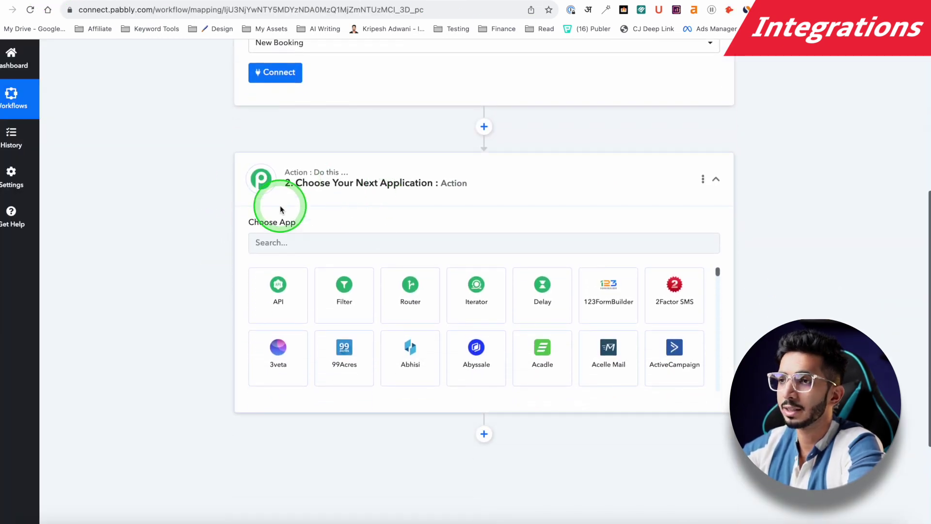
{"action": "scroll", "coordinate": [262, 196], "scroll_direction": "up", "scroll_amount": 2}
{"action": "left_click", "coordinate": [322, 111]}
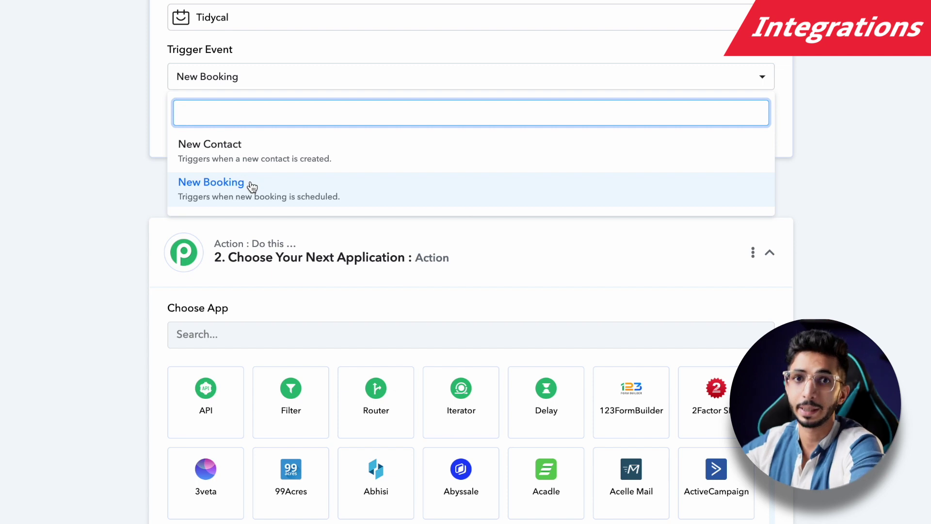
{"action": "left_click", "coordinate": [251, 186]}
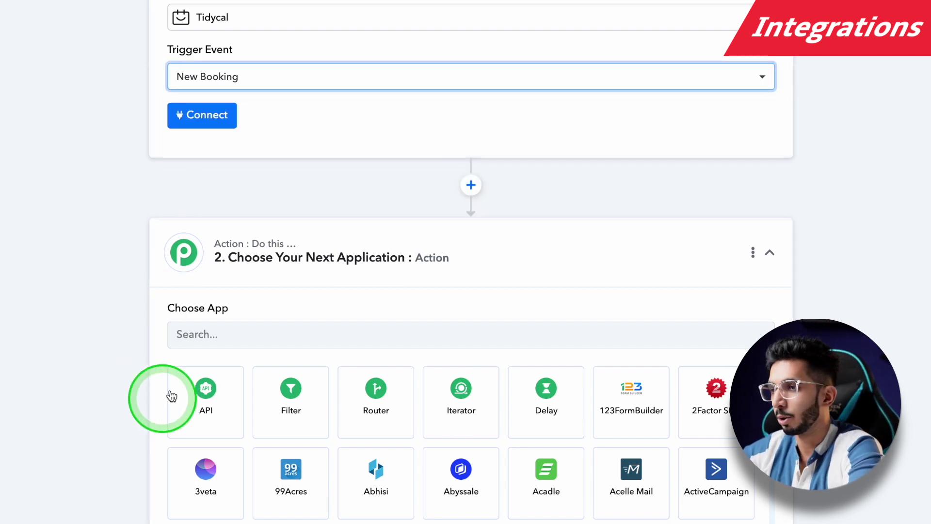
{"action": "left_click", "coordinate": [228, 329]}
{"action": "type", "text": "thinki"}
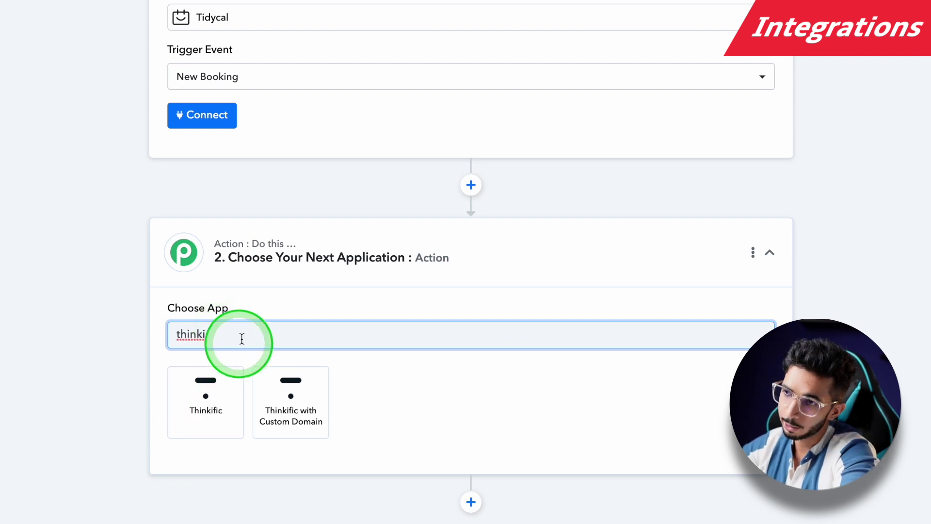
{"action": "key", "text": "ctrl+a"}
{"action": "key", "text": "BackSpace"}
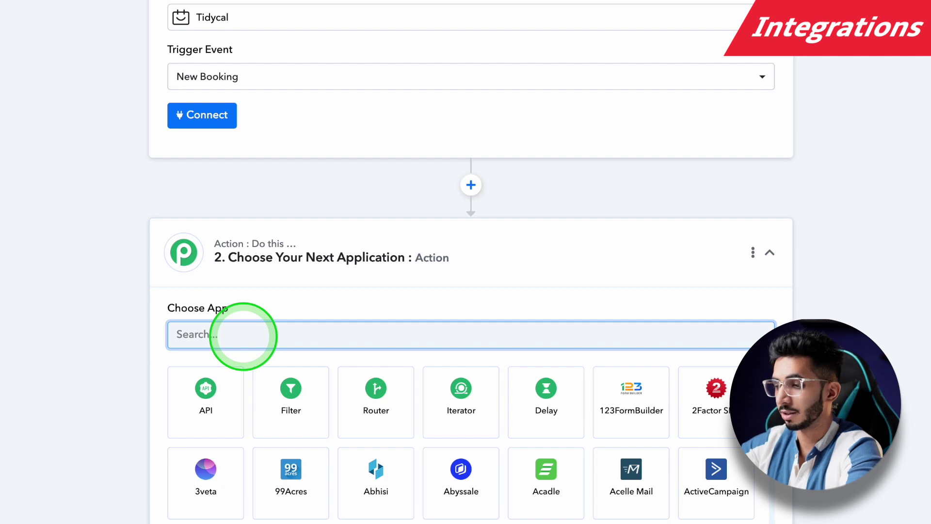
{"action": "type", "text": "constan"}
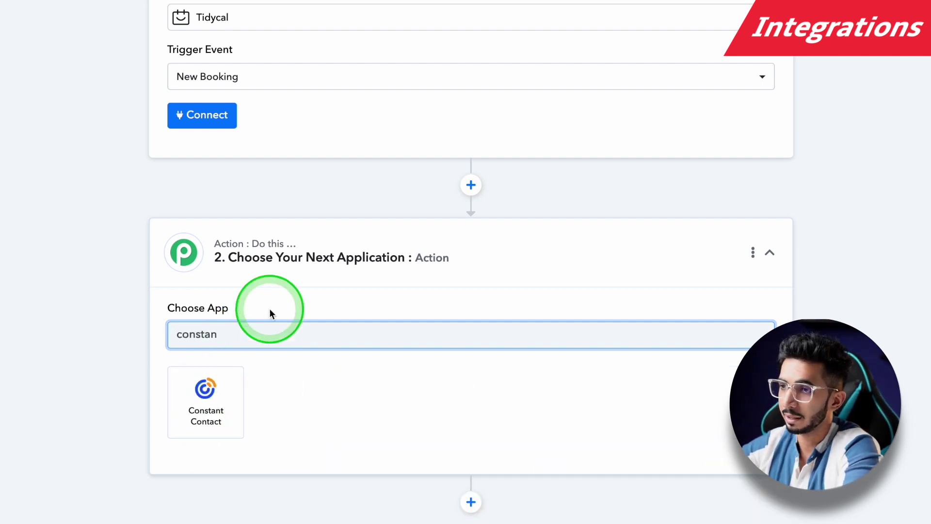
{"action": "key", "text": "ctrl+a"}
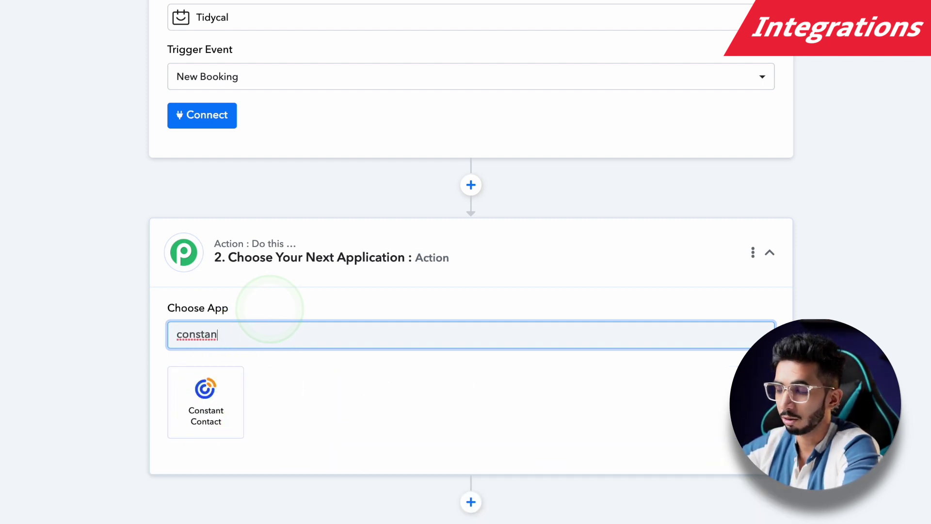
{"action": "key", "text": "BackSpace"}
{"action": "type", "text": "a"}
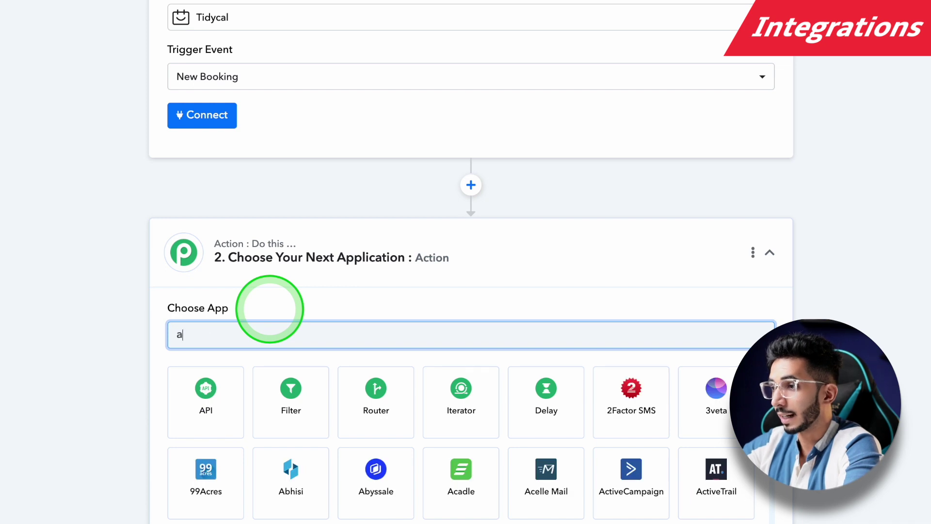
{"action": "type", "text": "ct"}
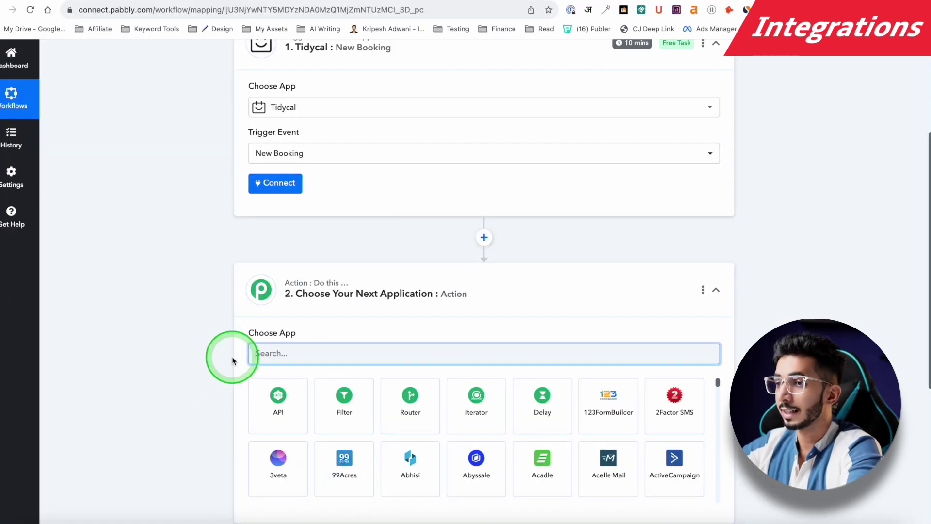
{"action": "type", "text": "excel"}
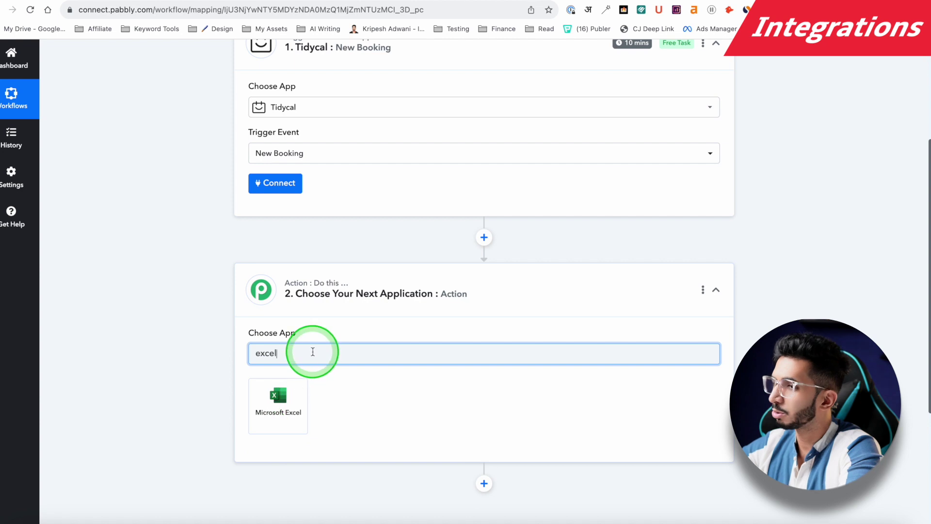
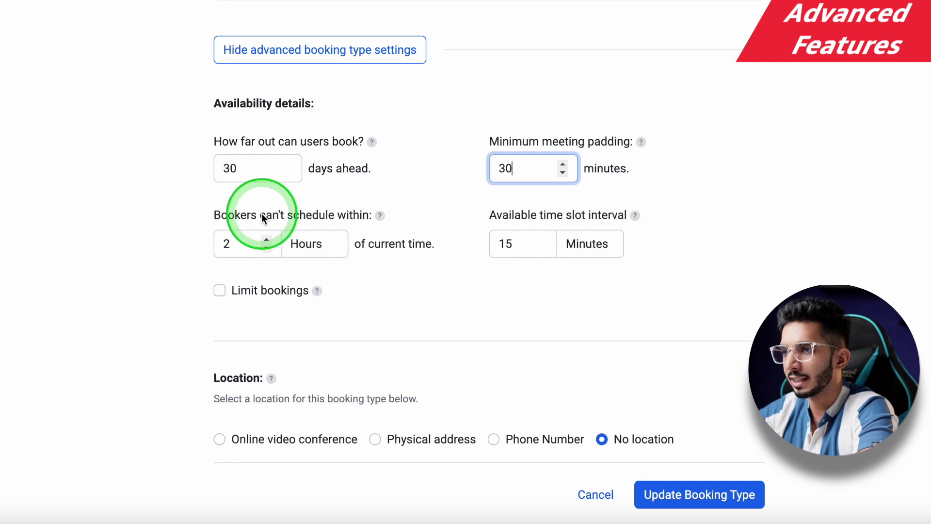
Step: Set the minimum booking notice to 24 hours
{"action": "left_click", "coordinate": [306, 244]}
{"action": "left_click", "coordinate": [300, 242]}
{"action": "left_click", "coordinate": [302, 240]}
{"action": "left_click", "coordinate": [197, 220]}
{"action": "left_click", "coordinate": [251, 245]}
{"action": "double_click", "coordinate": [252, 244]}
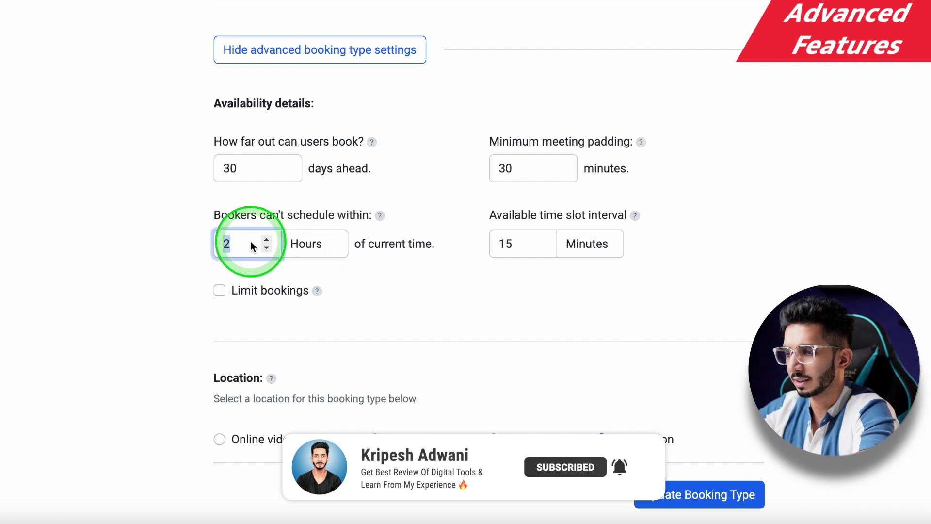
{"action": "type", "text": "4"}
{"action": "left_click", "coordinate": [103, 249]}
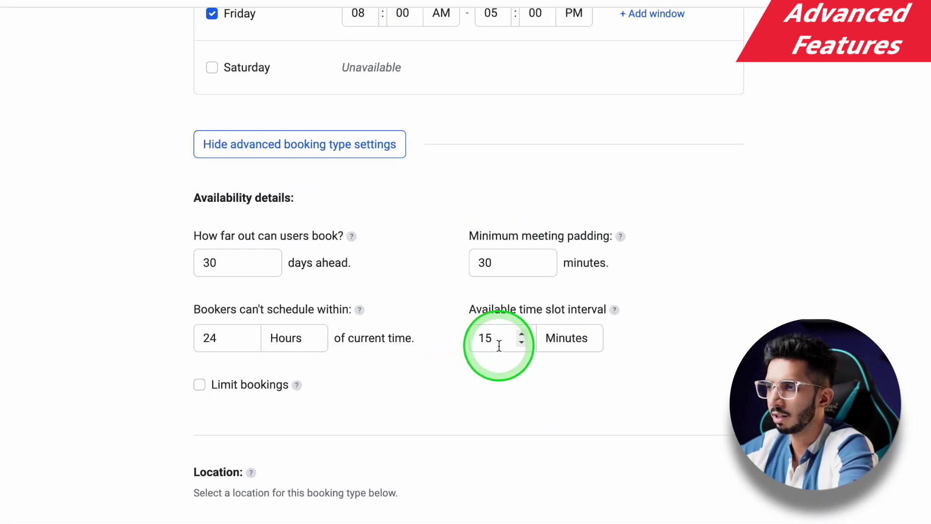
Step: Set the available time slot interval to 20 minutes and leave bookings unlimited
{"action": "left_click", "coordinate": [488, 344]}
{"action": "type", "text": "20"}
{"action": "left_click", "coordinate": [441, 367]}
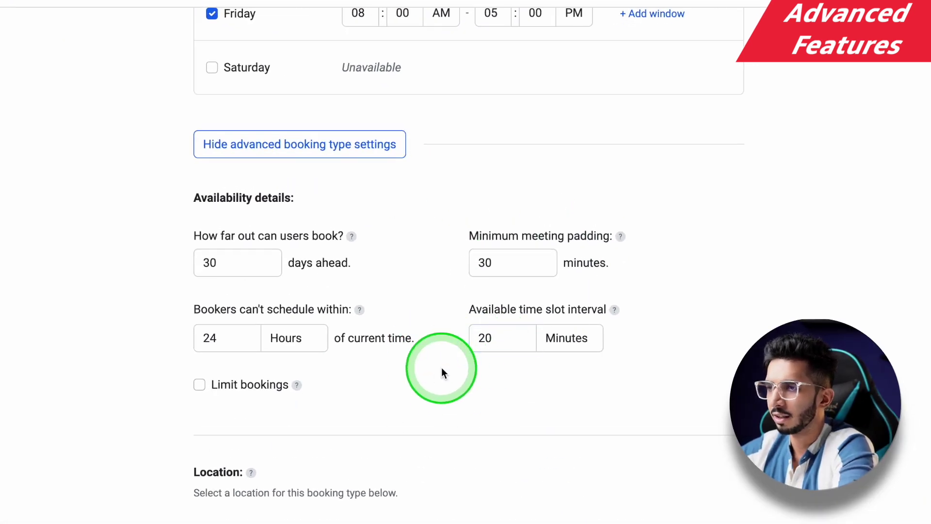
{"action": "scroll", "coordinate": [284, 313], "scroll_direction": "down", "scroll_amount": 2}
{"action": "left_click", "coordinate": [213, 314]}
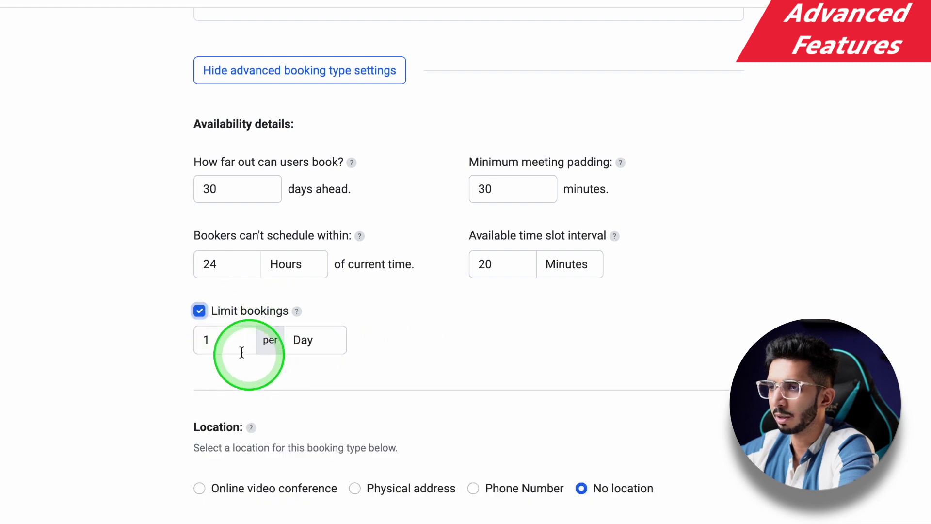
{"action": "left_click", "coordinate": [199, 312]}
{"action": "scroll", "coordinate": [149, 362], "scroll_direction": "down", "scroll_amount": 2}
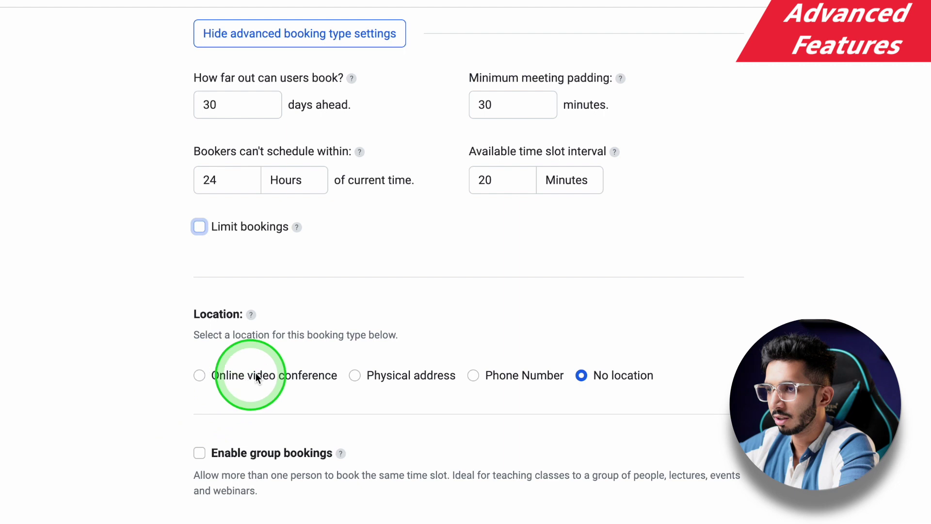
Step: Make the location an online video conference with Google Meet as the link source
{"action": "left_click", "coordinate": [290, 374]}
{"action": "left_click", "coordinate": [270, 454]}
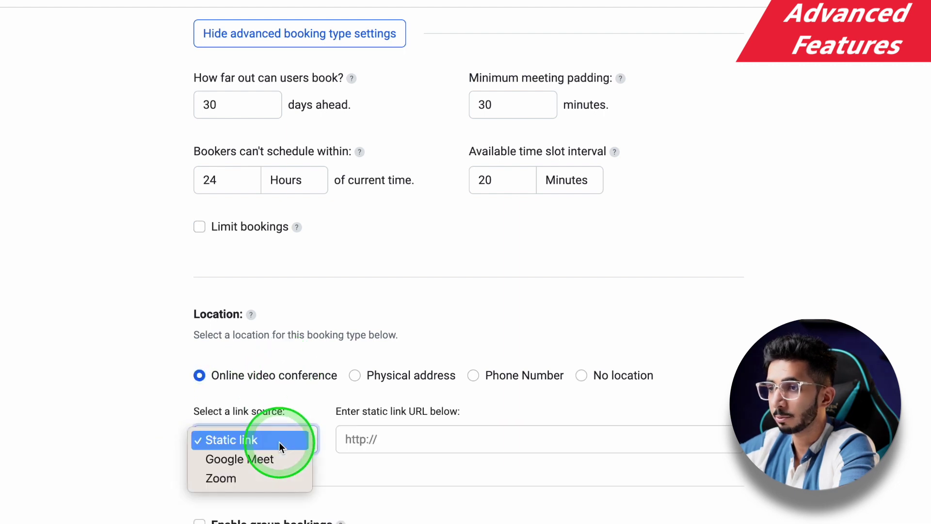
{"action": "left_click", "coordinate": [269, 462]}
{"action": "left_click", "coordinate": [280, 440]}
{"action": "left_click", "coordinate": [279, 460]}
{"action": "left_click", "coordinate": [282, 449]}
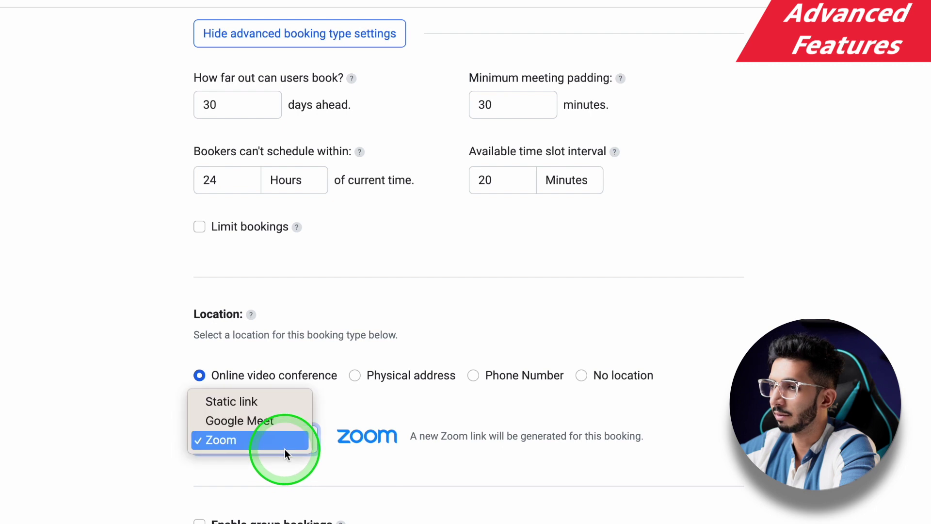
{"action": "left_click", "coordinate": [290, 421]}
Step: Enable group bookings with up to 5 people per time slot
{"action": "scroll", "coordinate": [245, 297], "scroll_direction": "down", "scroll_amount": 2}
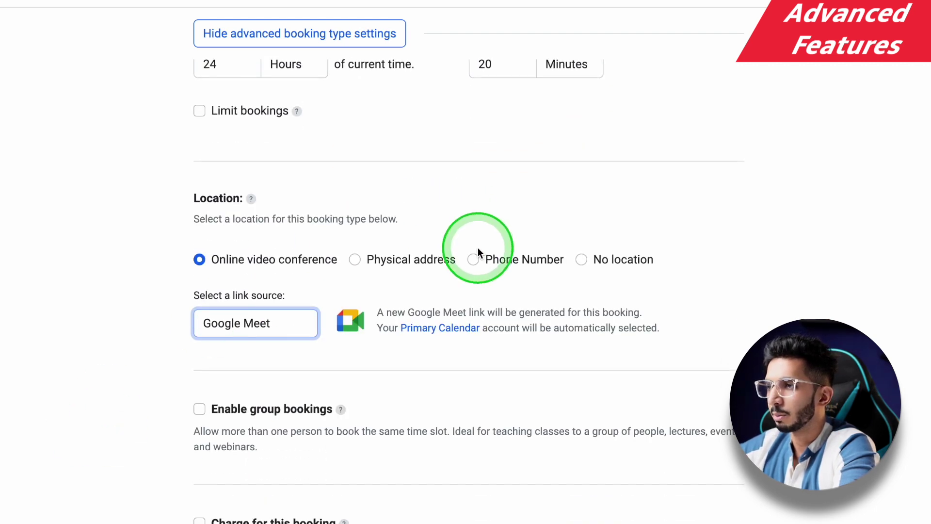
{"action": "scroll", "coordinate": [217, 335], "scroll_direction": "down", "scroll_amount": 3}
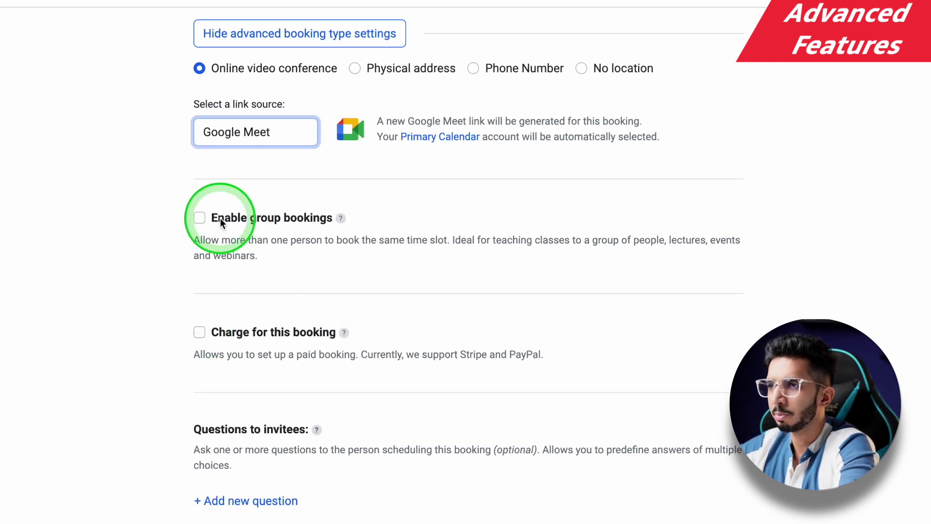
{"action": "left_click", "coordinate": [220, 217]}
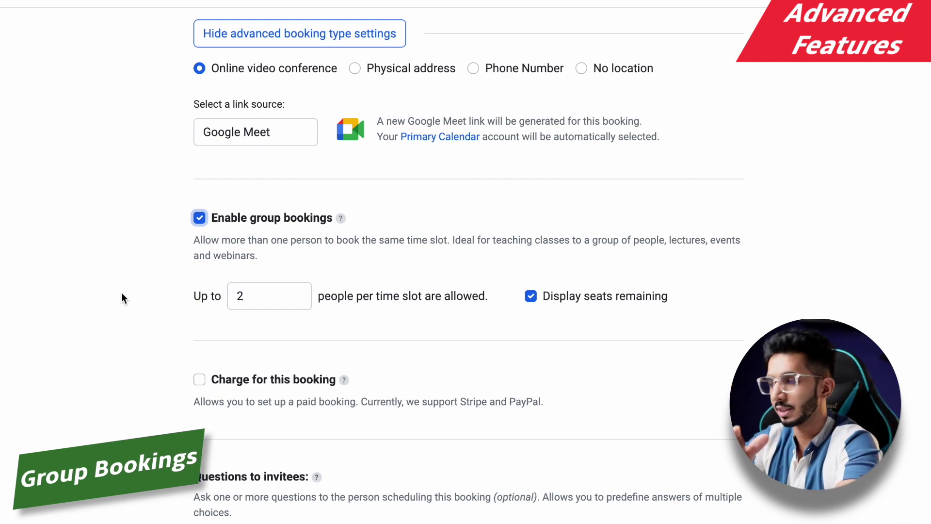
{"action": "left_click", "coordinate": [268, 299]}
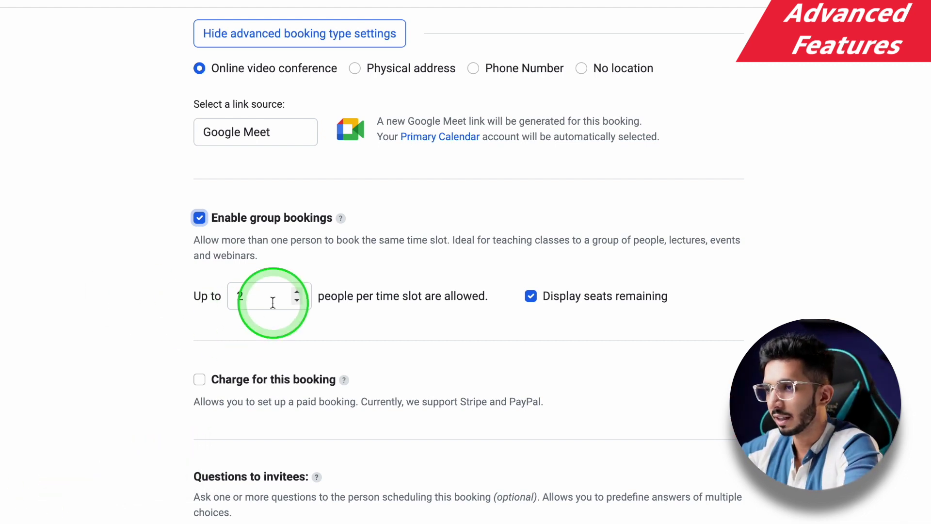
{"action": "type", "text": "5"}
{"action": "key", "text": "BackSpace"}
{"action": "key", "text": "BackSpace"}
{"action": "type", "text": "5"}
{"action": "left_click", "coordinate": [130, 306]}
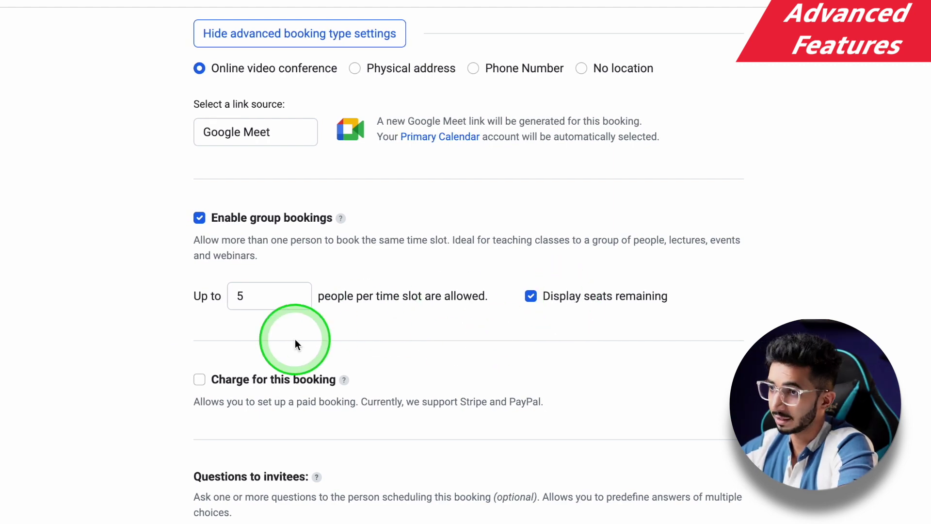
{"action": "scroll", "coordinate": [117, 345], "scroll_direction": "down", "scroll_amount": 3}
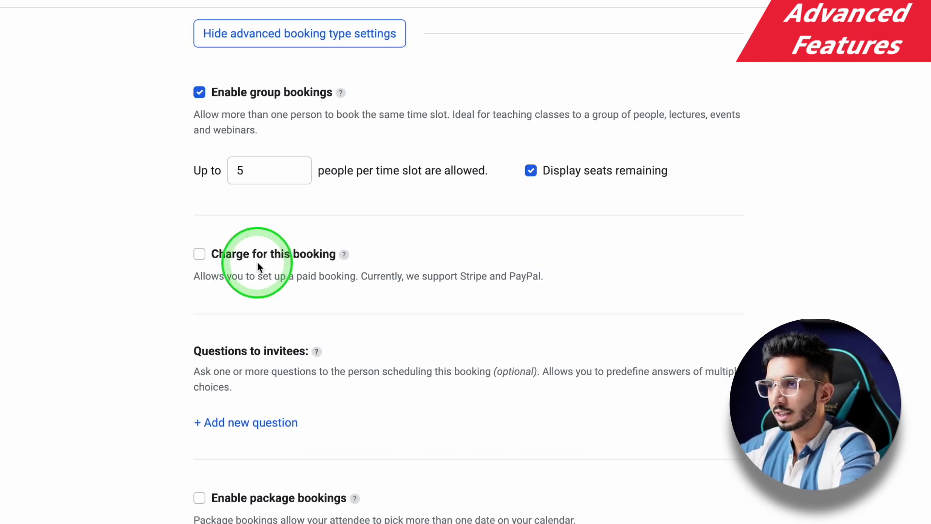
Step: Charge $10 for this booking through PayPal
{"action": "left_click", "coordinate": [259, 262]}
{"action": "left_click", "coordinate": [262, 323]}
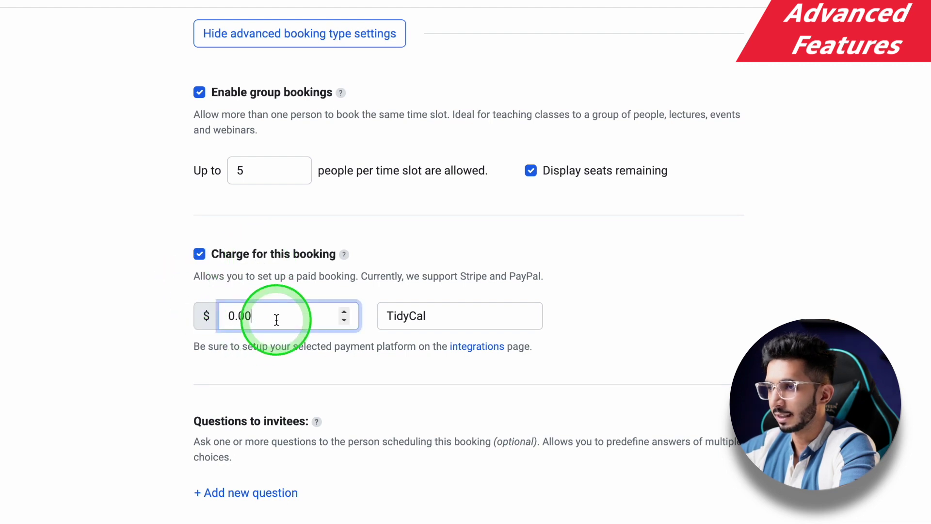
{"action": "left_click", "coordinate": [423, 311]}
{"action": "left_click", "coordinate": [414, 343]}
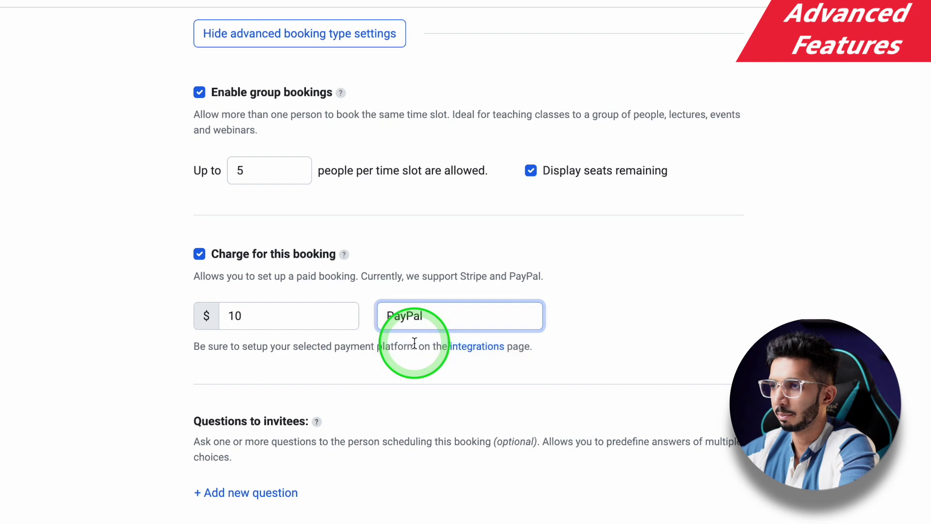
{"action": "scroll", "coordinate": [214, 310], "scroll_direction": "down", "scroll_amount": 4}
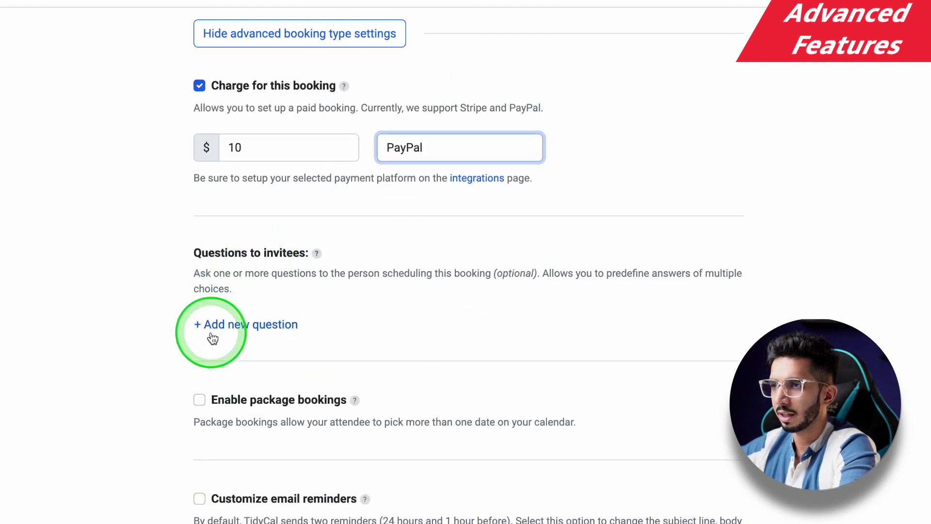
Step: Add a required invitee question, 'What's your email'
{"action": "left_click", "coordinate": [209, 325]}
{"action": "scroll", "coordinate": [260, 315], "scroll_direction": "down", "scroll_amount": 2}
{"action": "left_click", "coordinate": [238, 304]}
{"action": "type", "text": "What's your email"}
{"action": "left_click", "coordinate": [679, 298]}
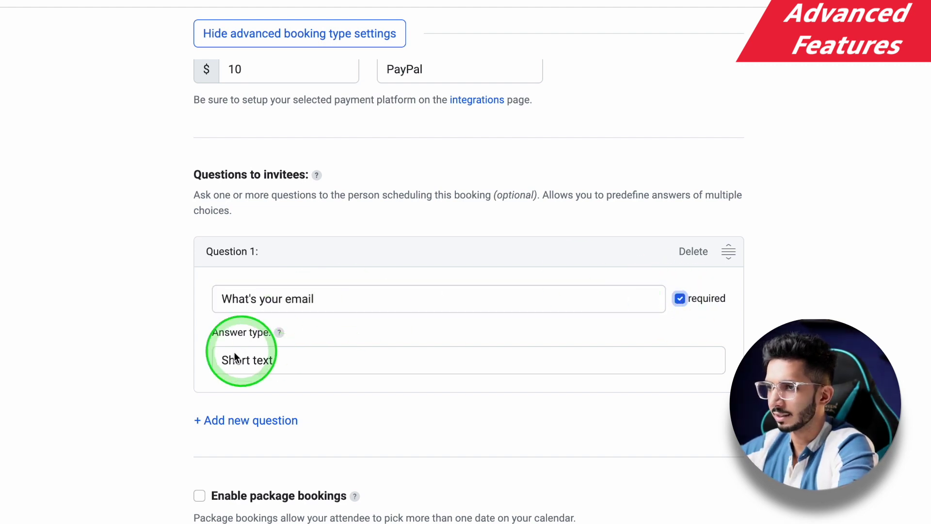
{"action": "scroll", "coordinate": [150, 381], "scroll_direction": "down", "scroll_amount": 5}
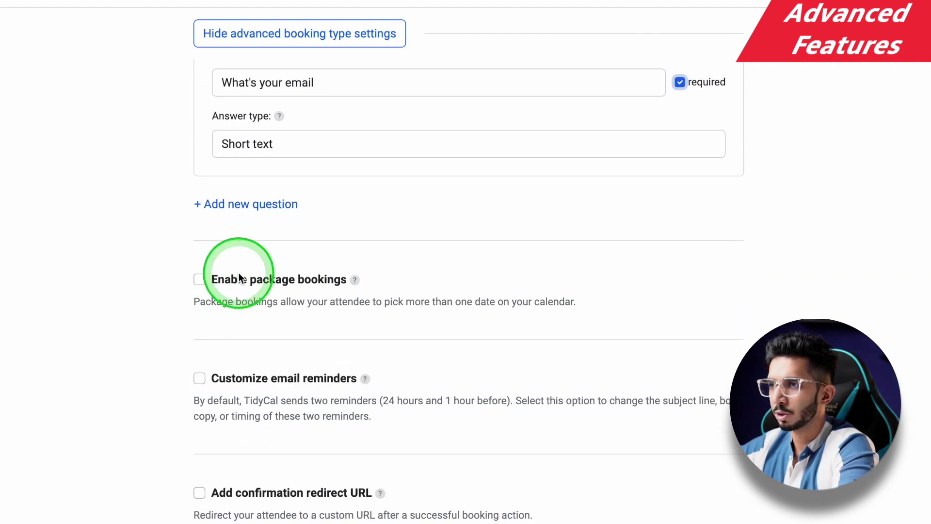
Step: Enable package bookings of up to 4 dates recurring weekly
{"action": "left_click", "coordinate": [198, 279]}
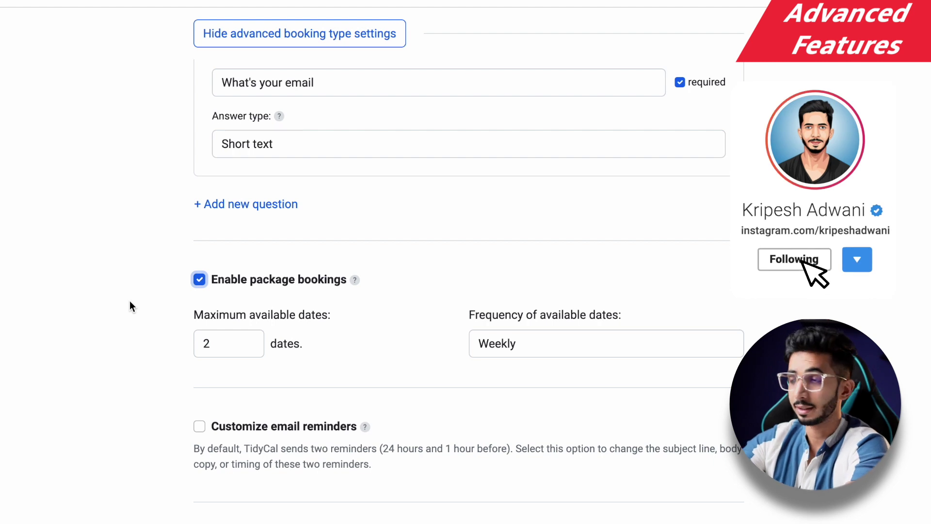
{"action": "left_click", "coordinate": [226, 343]}
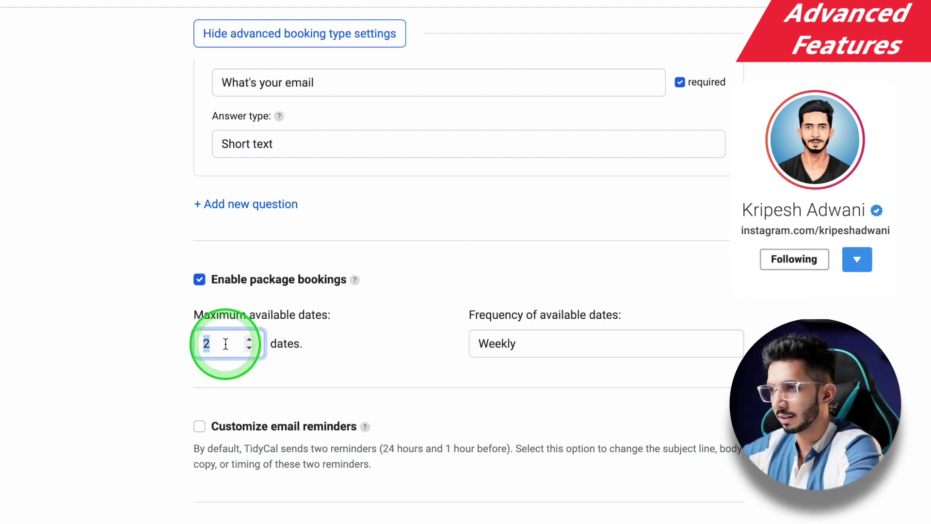
{"action": "type", "text": "4"}
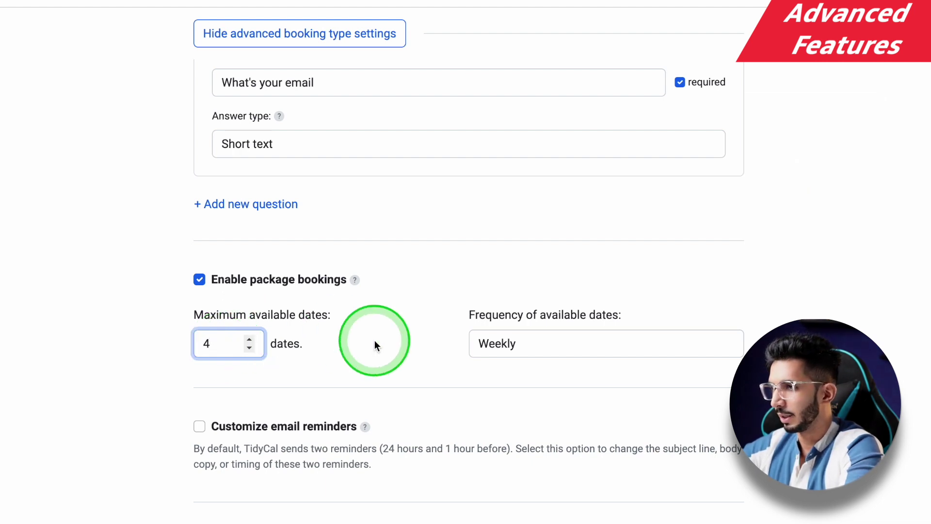
{"action": "left_click", "coordinate": [530, 343]}
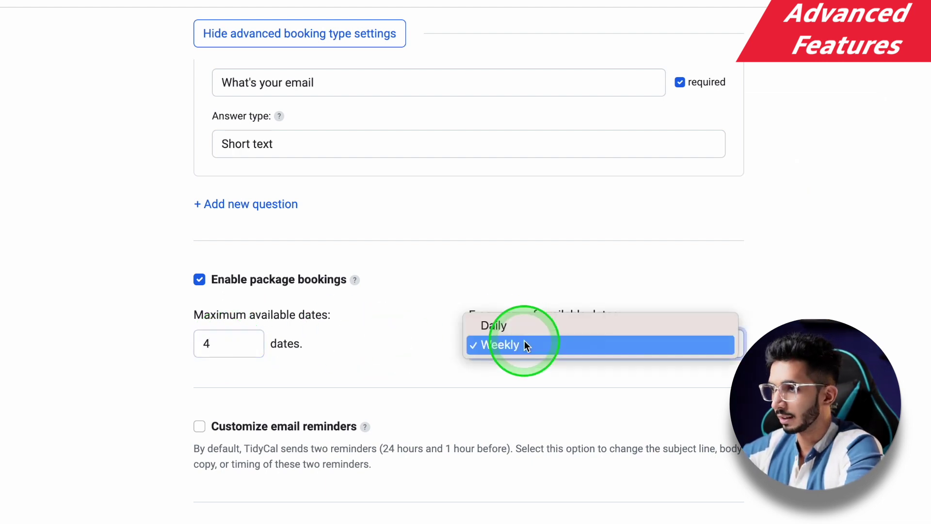
{"action": "left_click", "coordinate": [493, 348]}
{"action": "scroll", "coordinate": [360, 329], "scroll_direction": "down", "scroll_amount": 2}
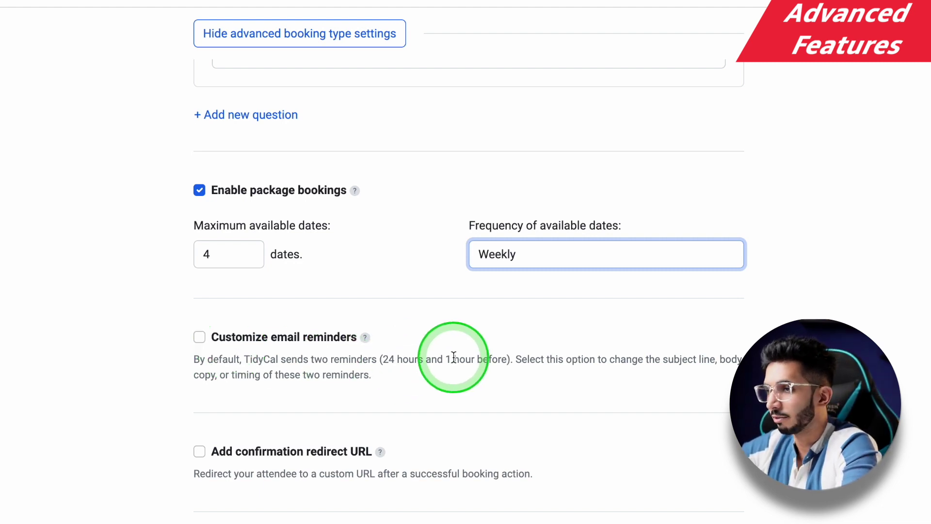
Step: Turn on customized email reminders and review the reminder settings
{"action": "left_click", "coordinate": [199, 337]}
{"action": "scroll", "coordinate": [179, 362], "scroll_direction": "down", "scroll_amount": 10}
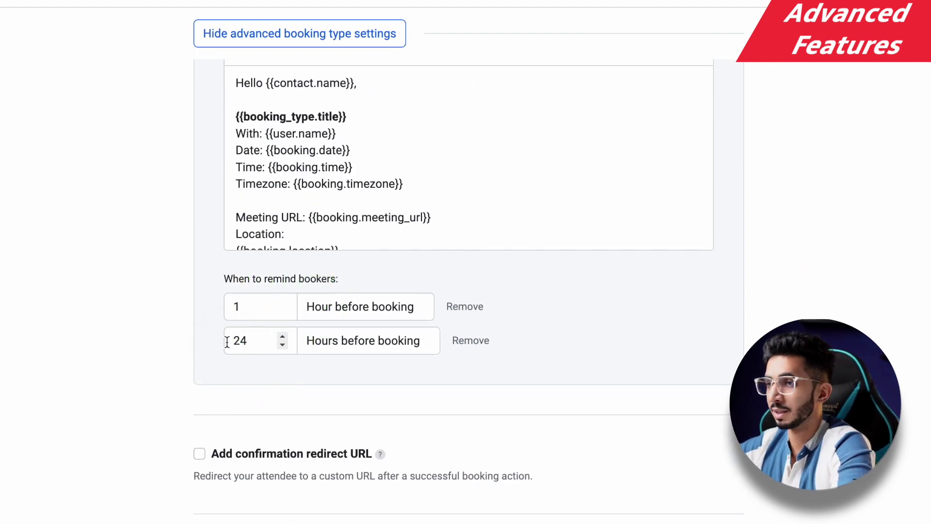
{"action": "scroll", "coordinate": [301, 330], "scroll_direction": "up", "scroll_amount": 4}
{"action": "scroll", "coordinate": [300, 330], "scroll_direction": "down", "scroll_amount": 3}
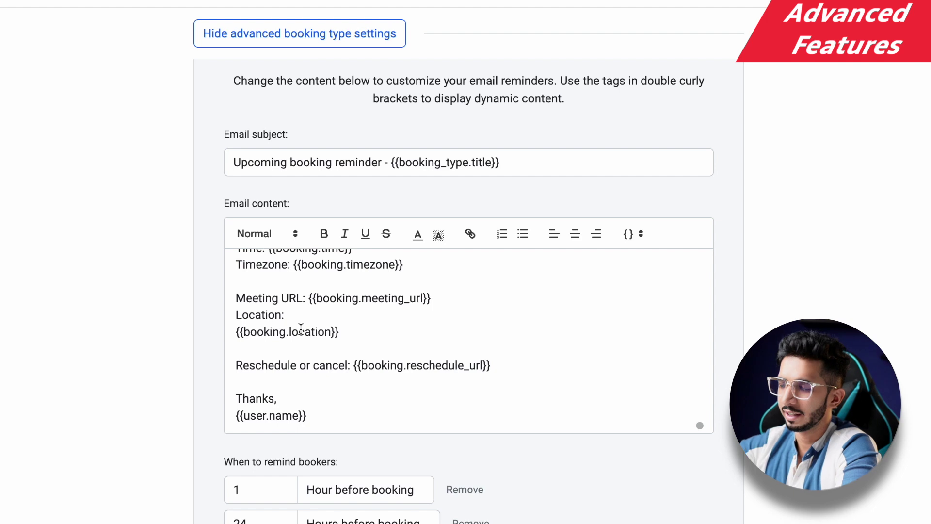
{"action": "scroll", "coordinate": [301, 330], "scroll_direction": "down", "scroll_amount": 5}
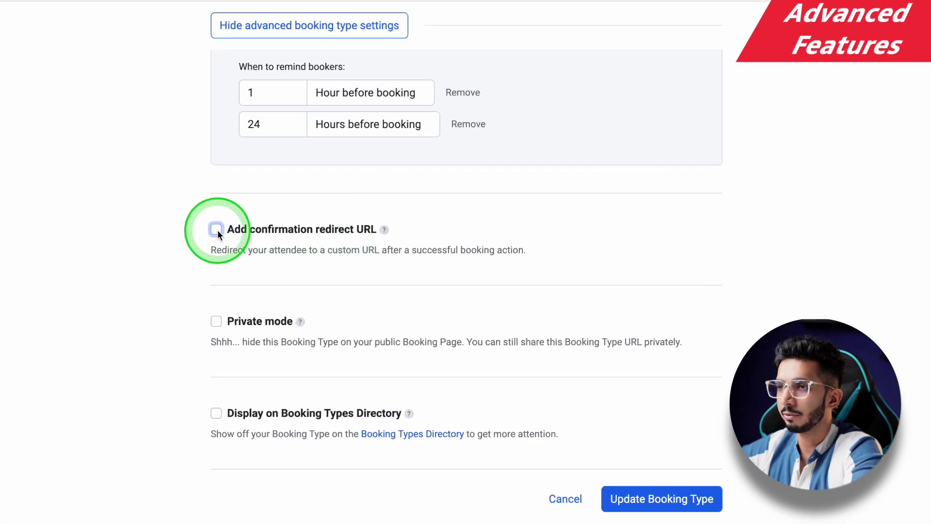
Step: Try the confirmation redirect URL option, then leave it disabled
{"action": "left_click", "coordinate": [217, 230]}
{"action": "left_click", "coordinate": [350, 285]}
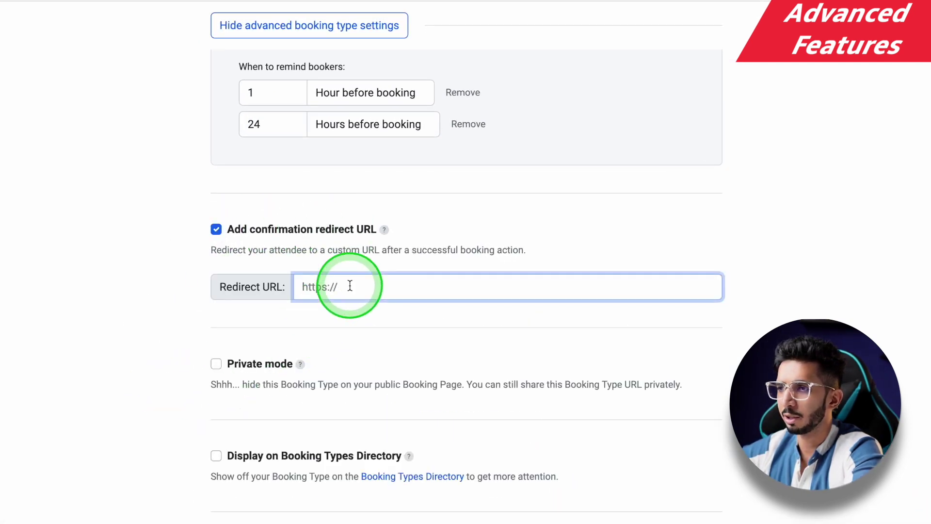
{"action": "left_click", "coordinate": [215, 230]}
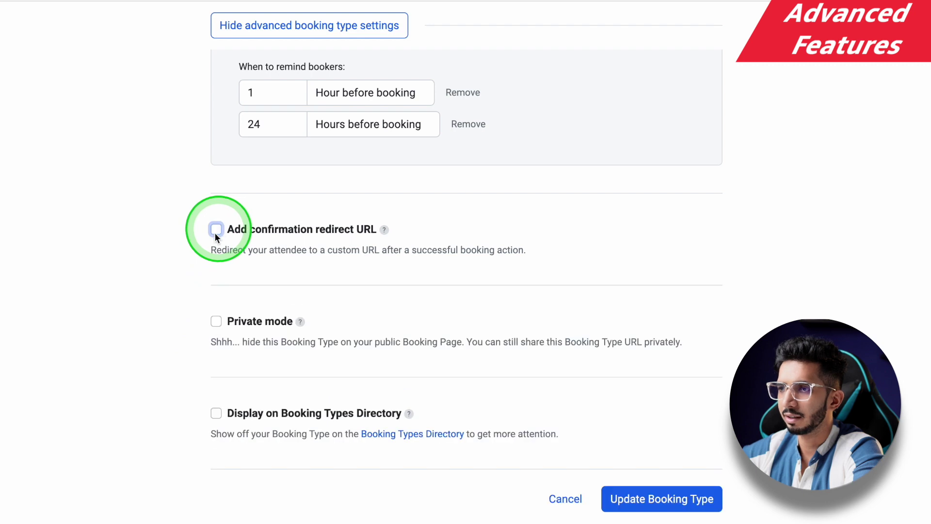
Step: Turn on Private mode and bring up Calendly's features-by-plan pricing table
{"action": "left_click", "coordinate": [218, 323]}
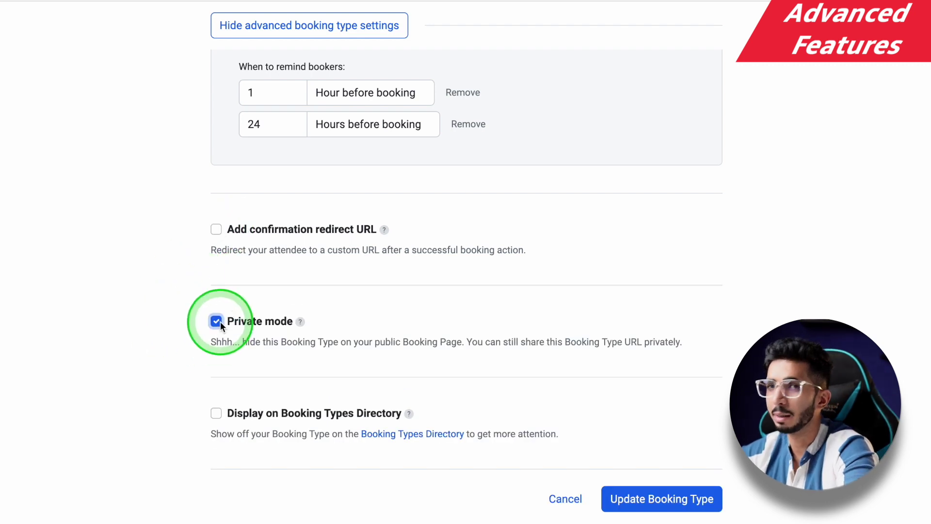
{"action": "scroll", "coordinate": [157, 332], "scroll_direction": "up", "scroll_amount": 5}
{"action": "scroll", "coordinate": [157, 331], "scroll_direction": "down", "scroll_amount": 5}
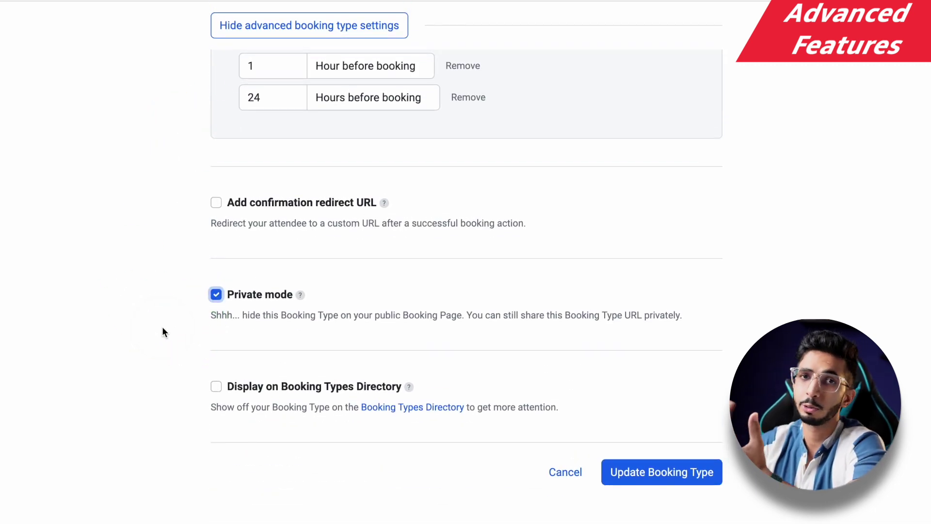
{"action": "left_click", "coordinate": [179, 301]}
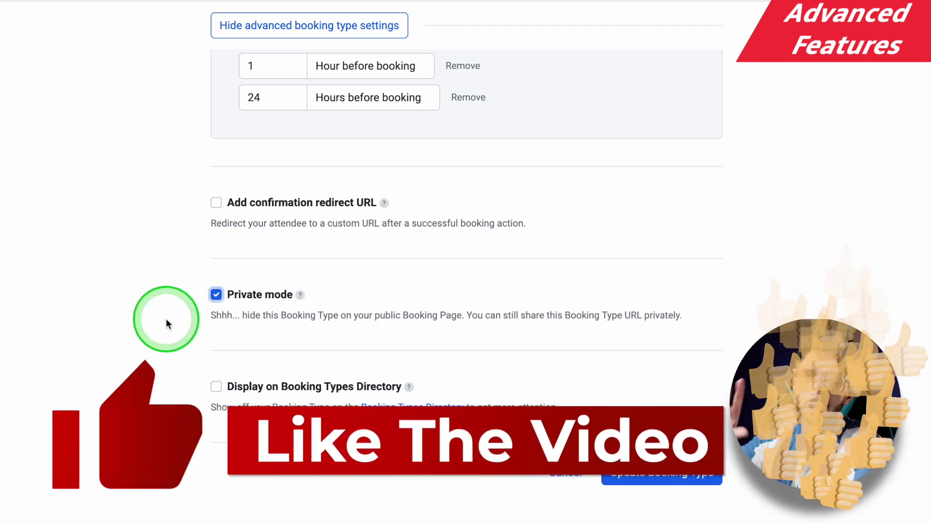
{"action": "left_click", "coordinate": [174, 315]}
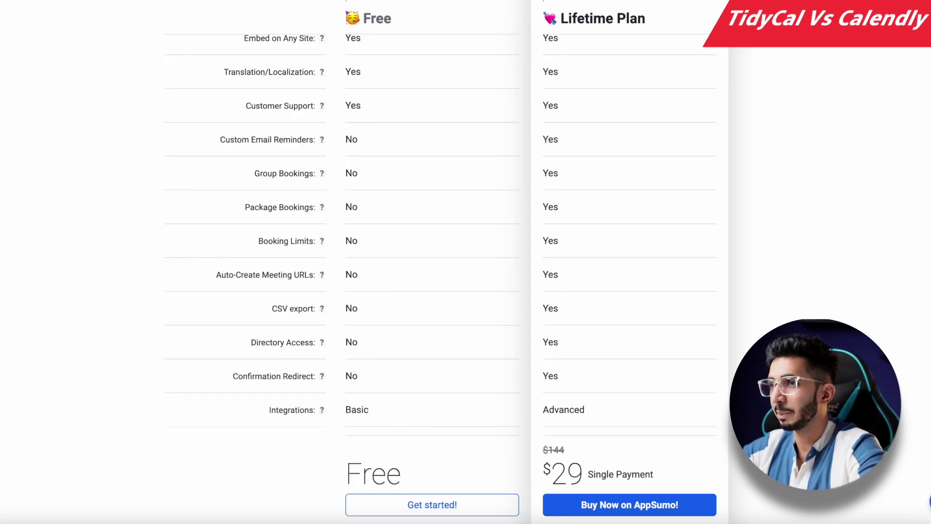
{"action": "left_click", "coordinate": [532, 175]}
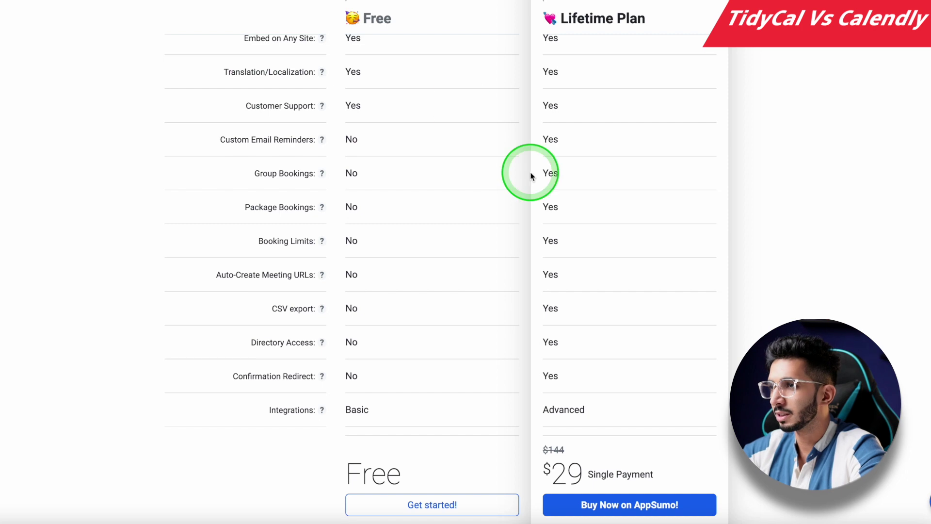
{"action": "left_click", "coordinate": [552, 32]}
{"action": "left_click", "coordinate": [553, 213]}
{"action": "scroll", "coordinate": [553, 214], "scroll_direction": "down", "scroll_amount": 1}
{"action": "left_click_drag", "start_coordinate": [517, 475], "coordinate": [613, 473]}
{"action": "left_click", "coordinate": [323, 132]}
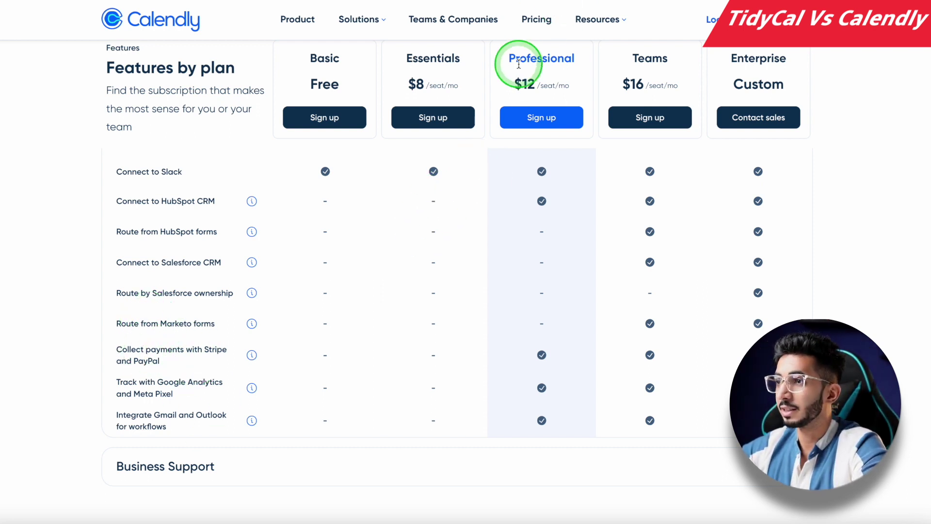
{"action": "left_click_drag", "start_coordinate": [523, 86], "coordinate": [548, 87]}
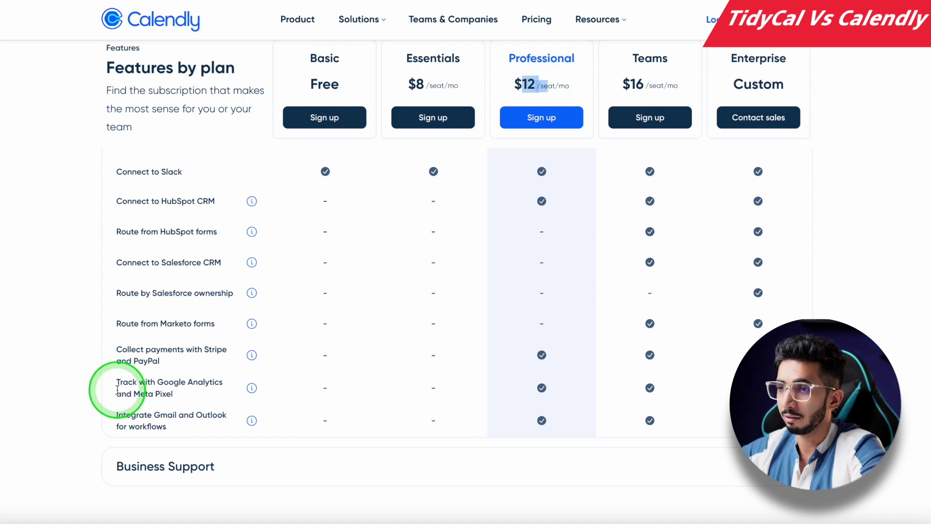
{"action": "scroll", "coordinate": [117, 389], "scroll_direction": "up", "scroll_amount": 5}
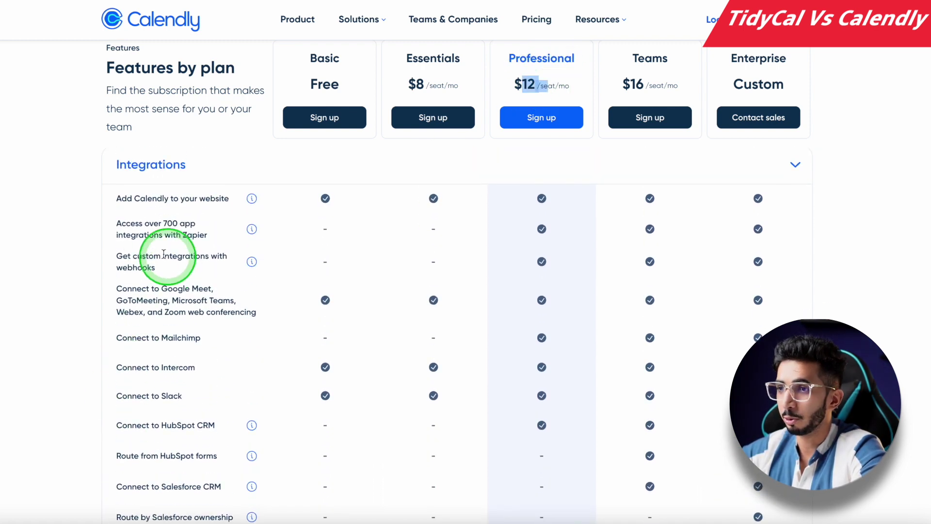
{"action": "left_click_drag", "start_coordinate": [154, 235], "coordinate": [216, 244]}
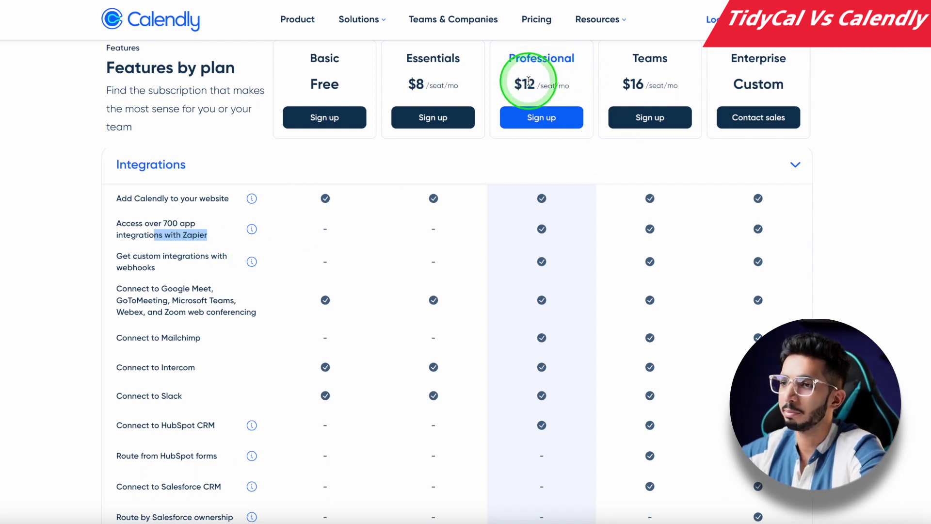
{"action": "scroll", "coordinate": [76, 277], "scroll_direction": "down", "scroll_amount": 1}
{"action": "left_click", "coordinate": [76, 277]}
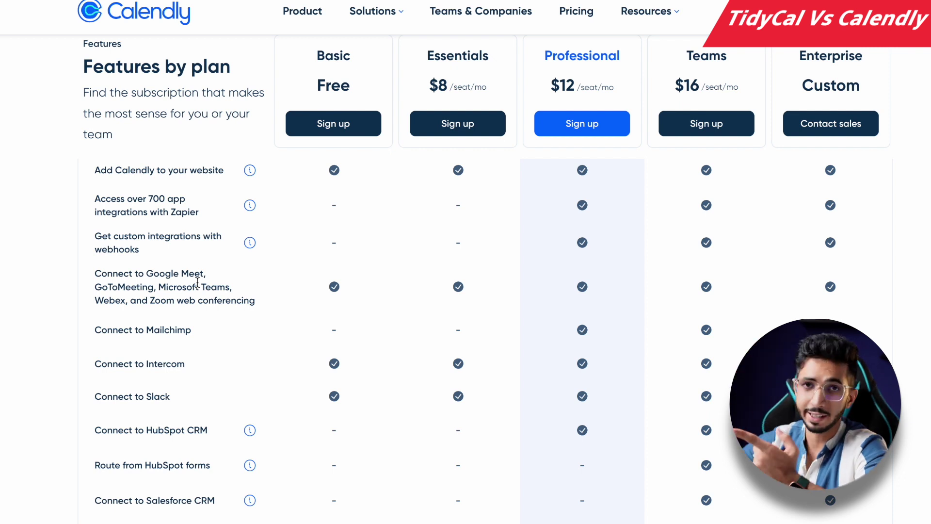
{"action": "scroll", "coordinate": [197, 283], "scroll_direction": "down", "scroll_amount": 5}
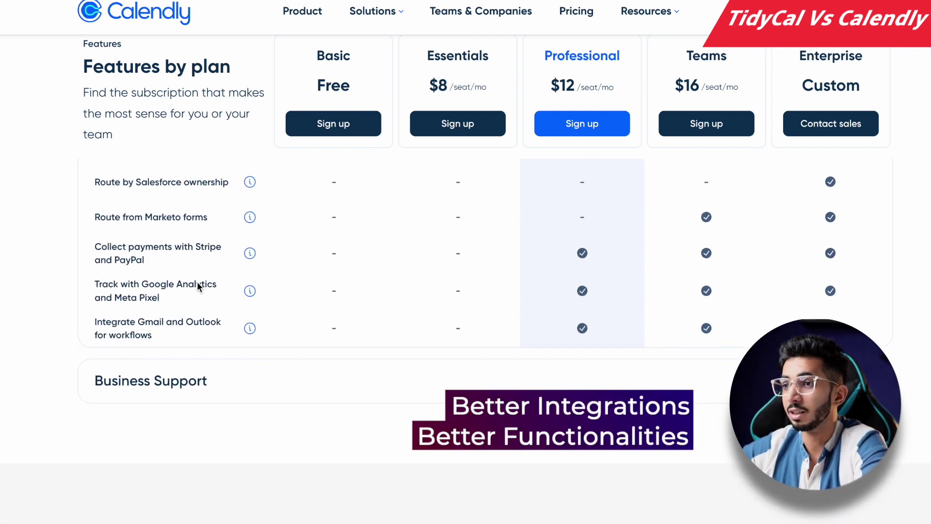
{"action": "left_click", "coordinate": [125, 294]}
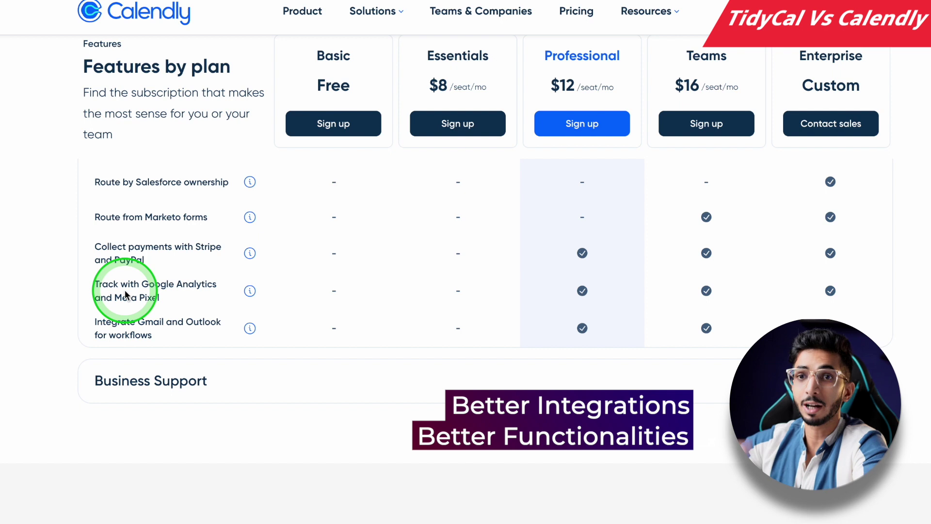
{"action": "left_click_drag", "start_coordinate": [122, 297], "coordinate": [155, 296]}
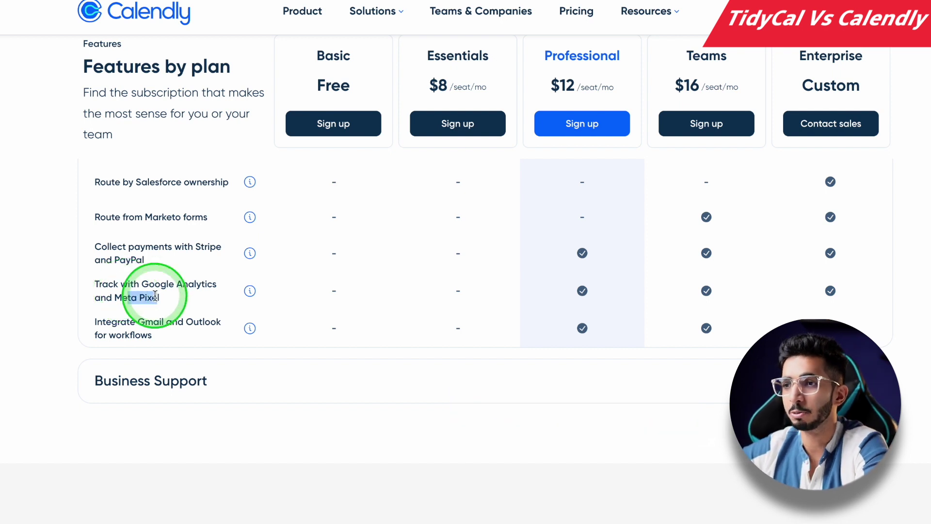
{"action": "scroll", "coordinate": [155, 308], "scroll_direction": "down", "scroll_amount": 2}
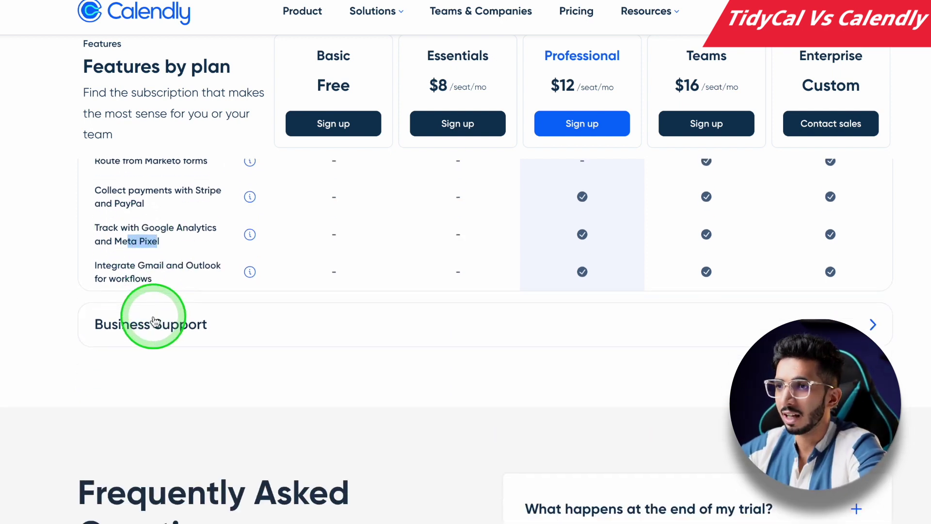
{"action": "scroll", "coordinate": [154, 320], "scroll_direction": "up", "scroll_amount": 6}
{"action": "scroll", "coordinate": [154, 320], "scroll_direction": "up", "scroll_amount": 10}
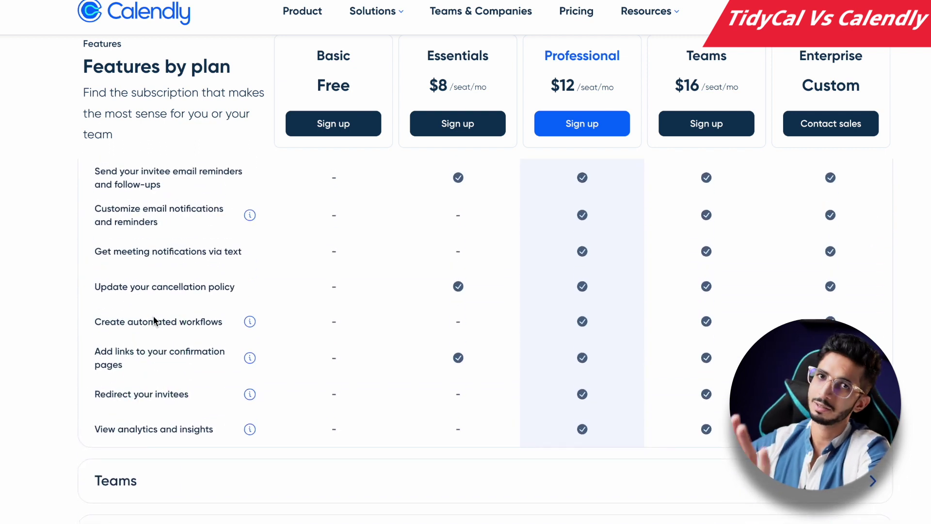